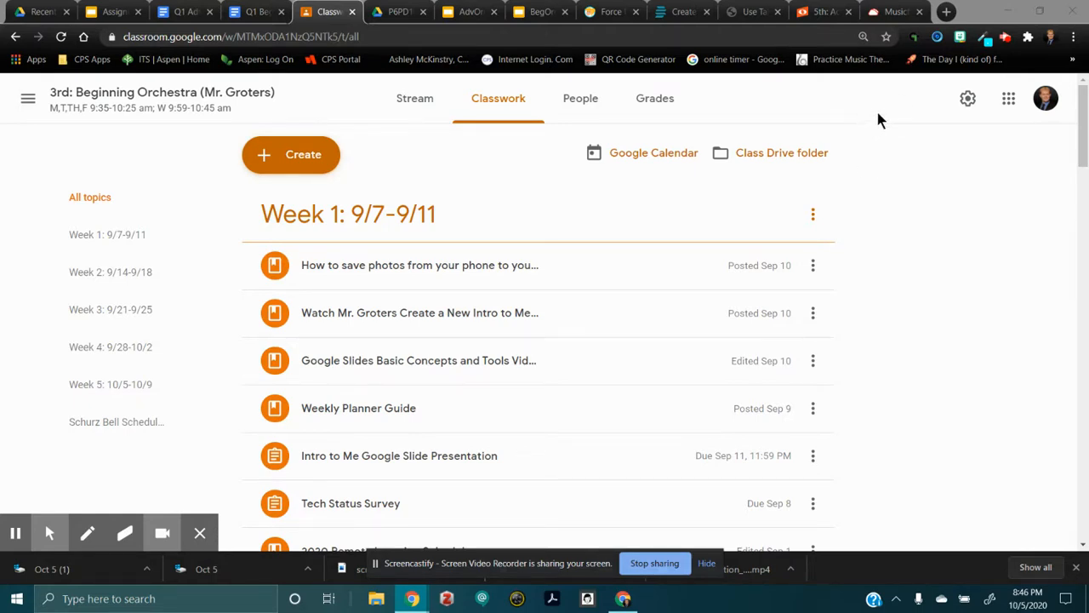
# Step: Find the Beat Counting Practice Grid #1 assignment under Week 5: 10/5-10/9 in the class's Classwork
pyautogui.click(498, 108)
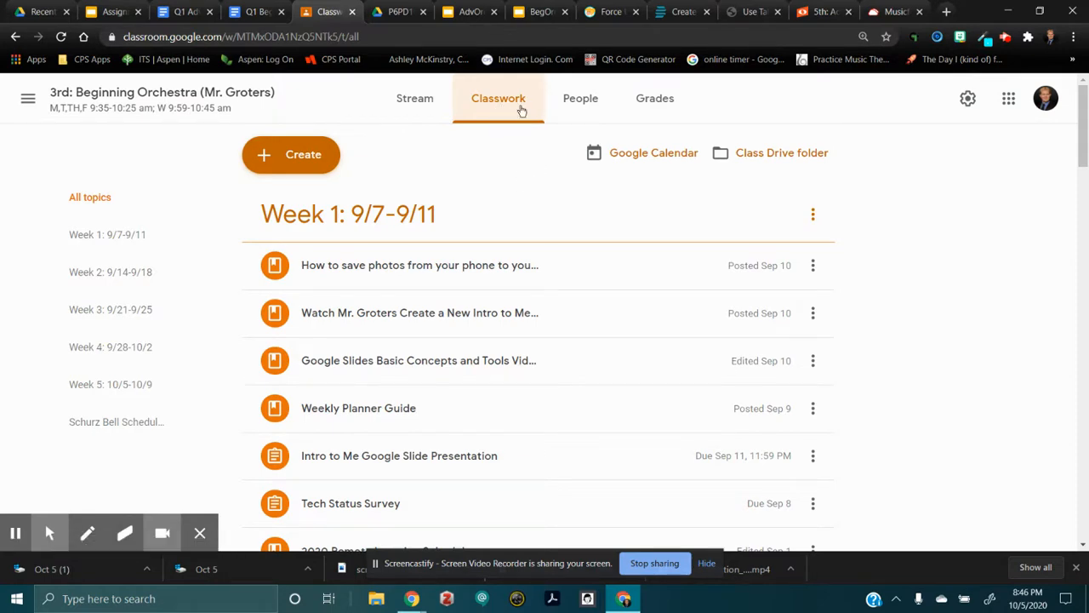
pyautogui.scroll(-13, 519, 119)
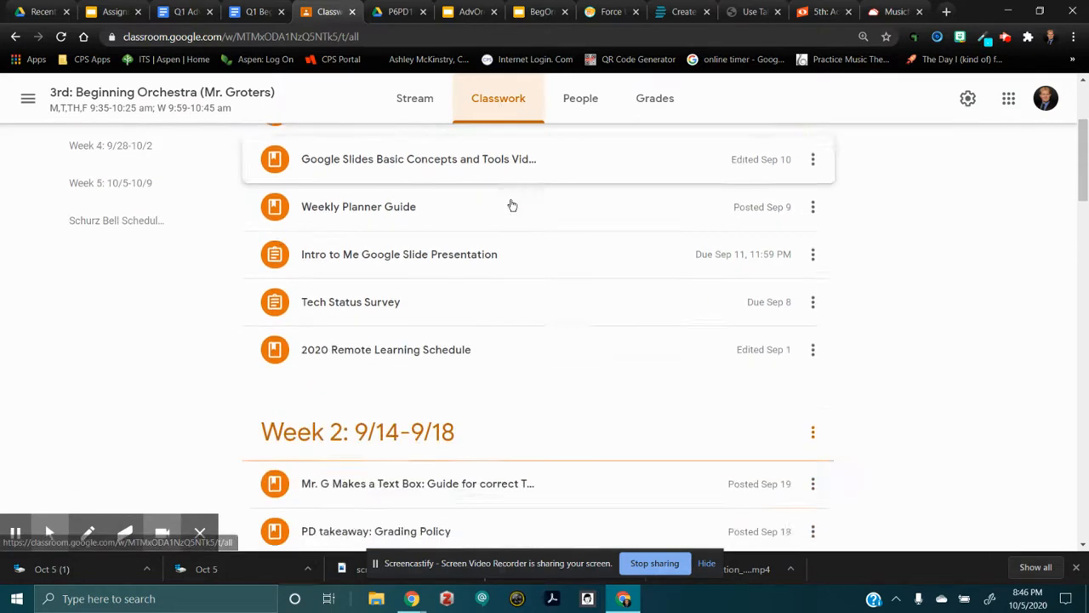
pyautogui.scroll(-3, 511, 207)
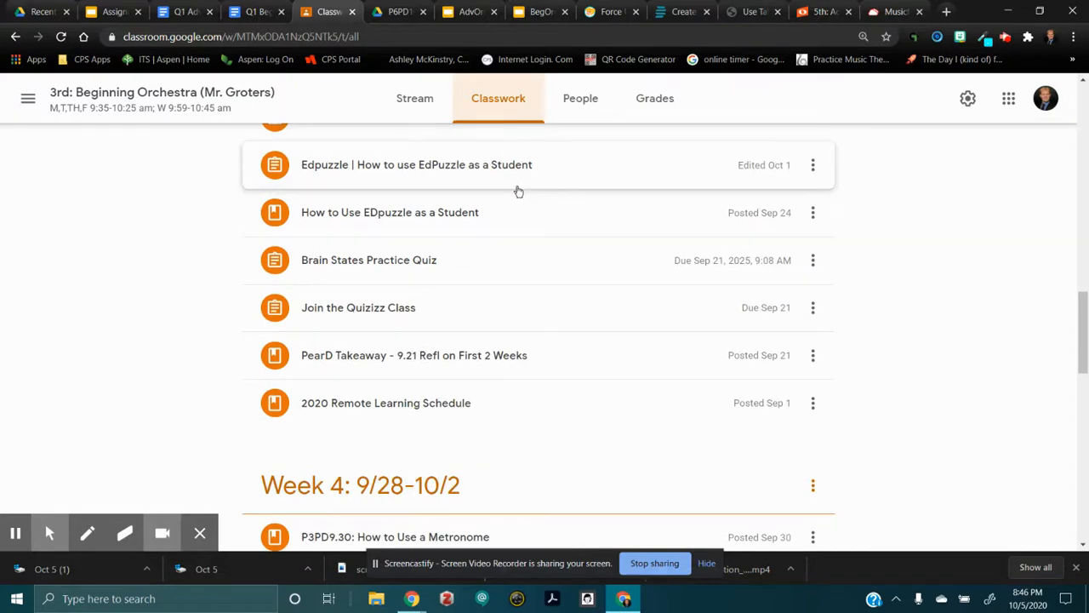
pyautogui.scroll(-4, 516, 190)
pyautogui.scroll(-3, 522, 193)
pyautogui.scroll(4, 522, 192)
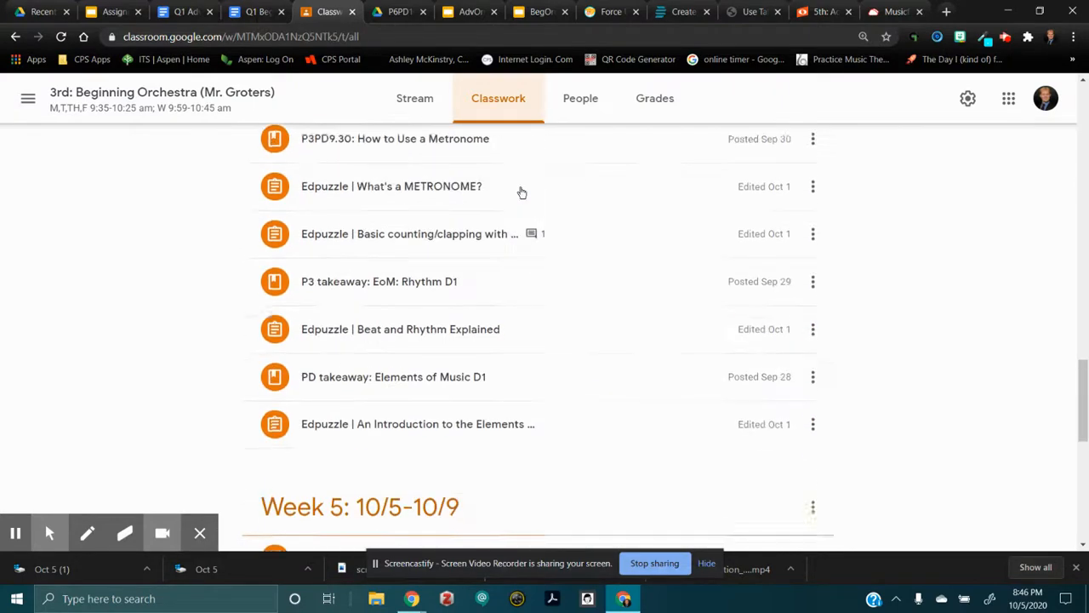
pyautogui.scroll(-2, 522, 193)
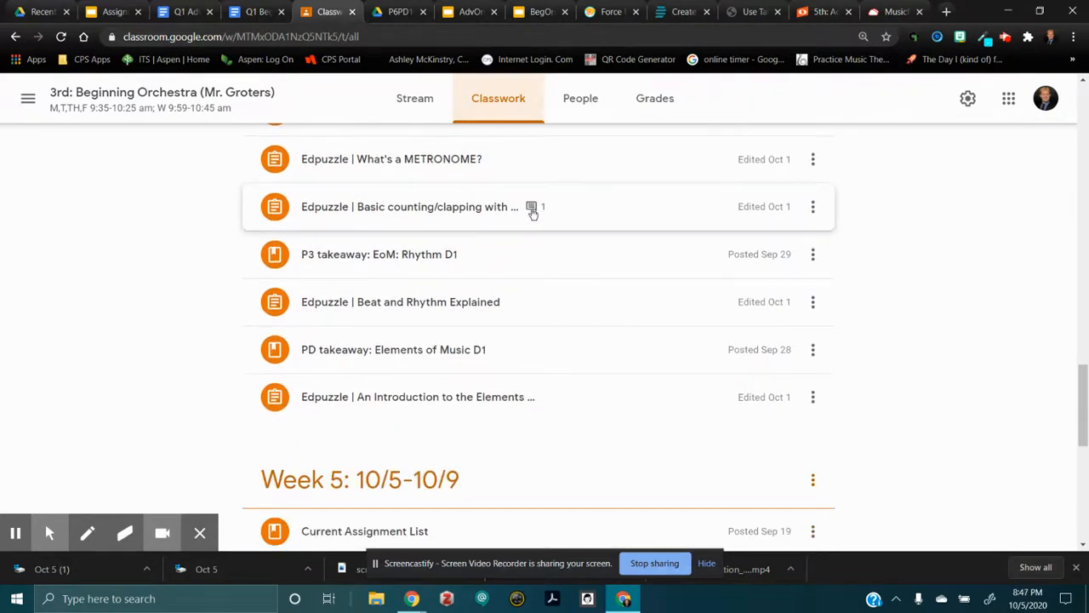
pyautogui.scroll(-3, 525, 277)
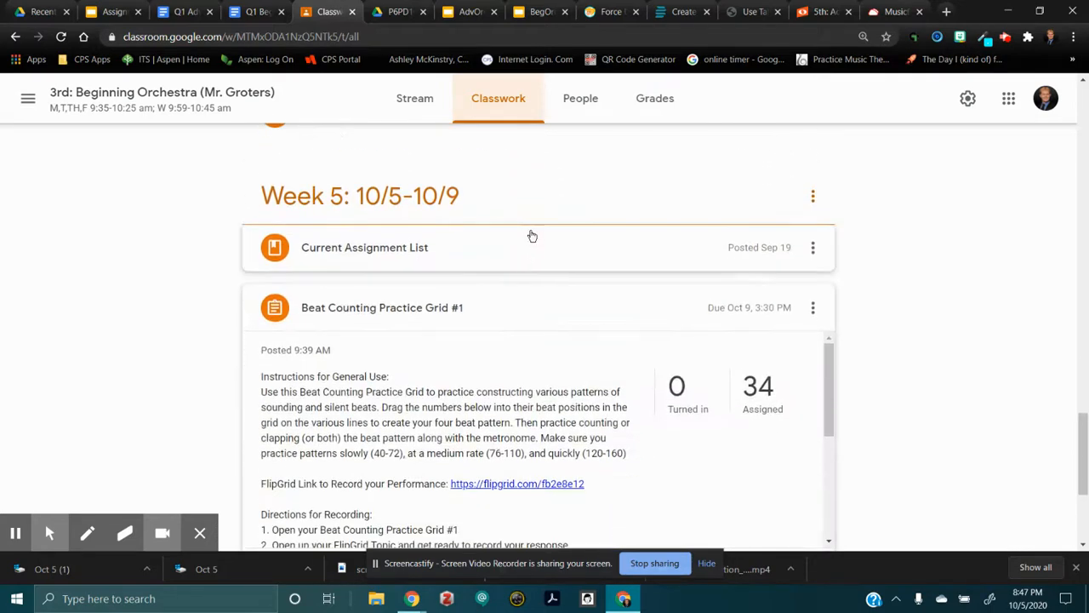
pyautogui.scroll(-2, 534, 223)
pyautogui.scroll(2, 534, 222)
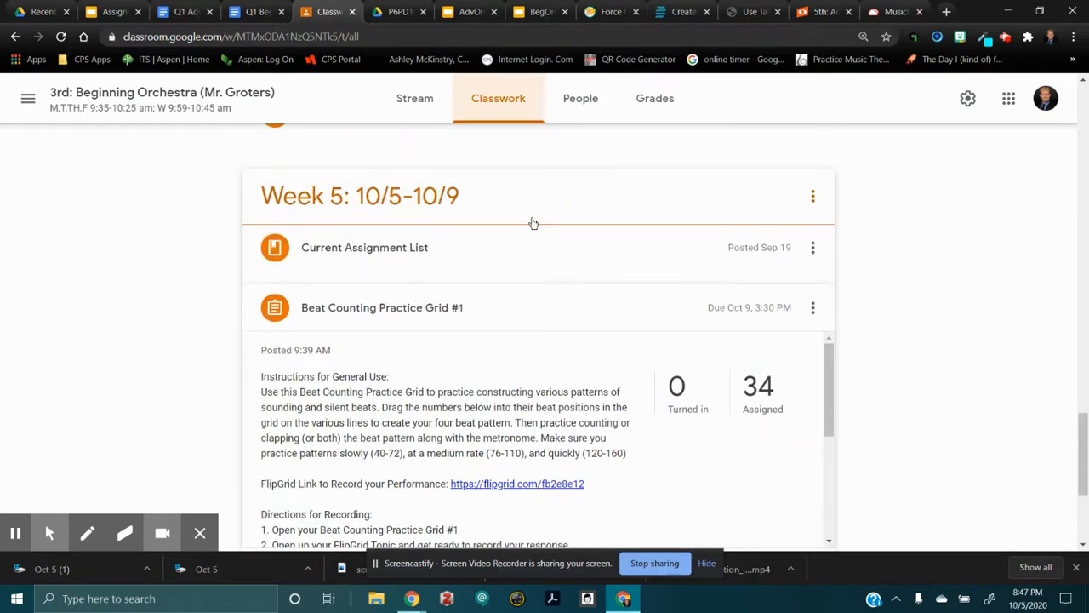
# Step: Read the instructions, recording directions and attachment of the Beat Counting Practice Grid #1 assignment
pyautogui.scroll(-1, 510, 233)
pyautogui.scroll(-1, 570, 244)
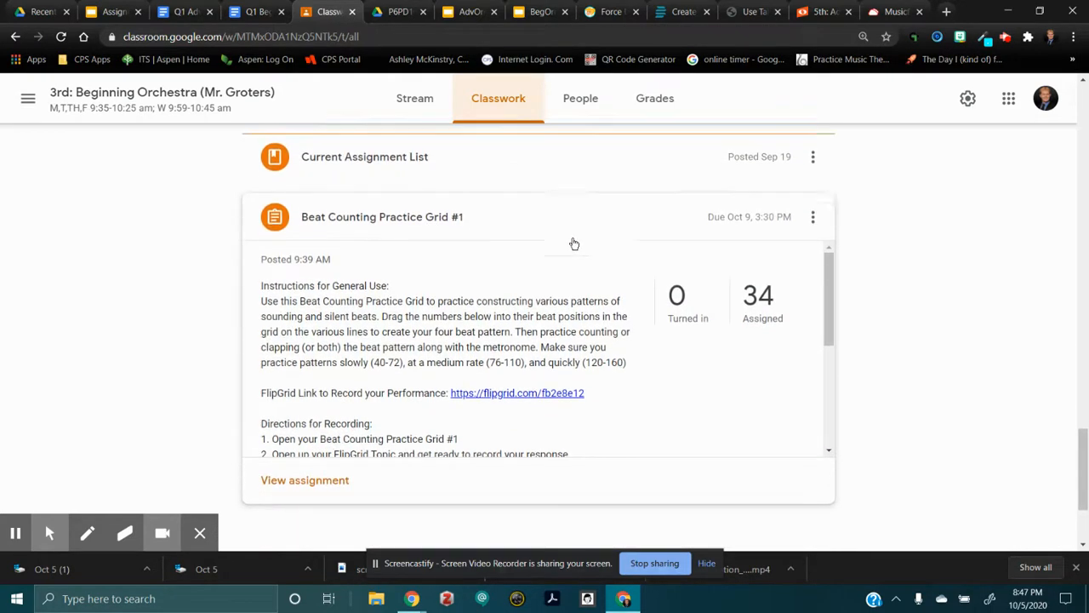
pyautogui.scroll(-1, 575, 244)
pyautogui.scroll(-1, 374, 341)
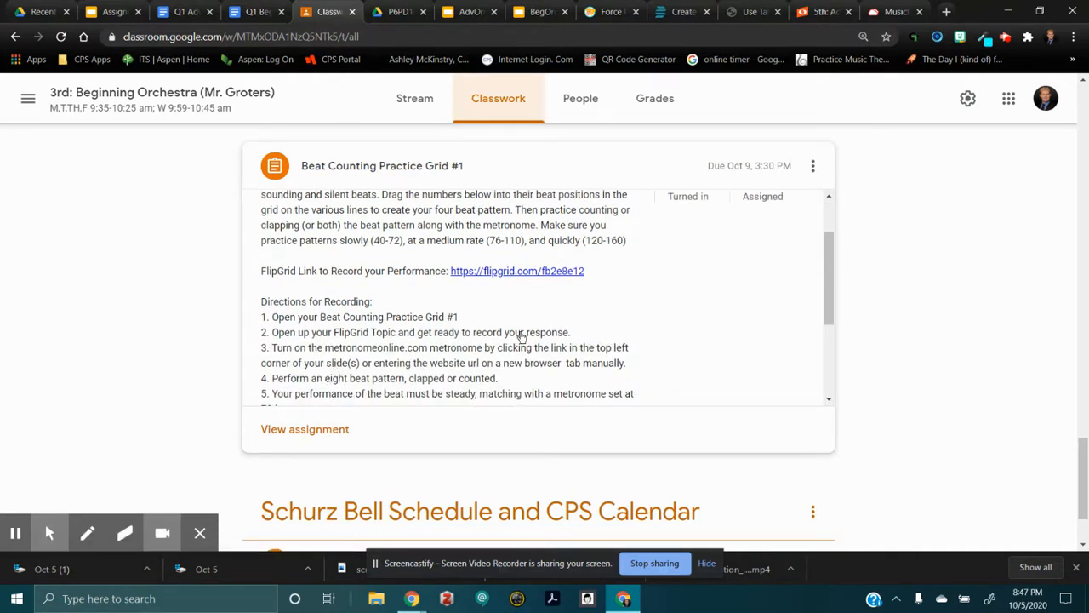
pyautogui.scroll(-2, 441, 375)
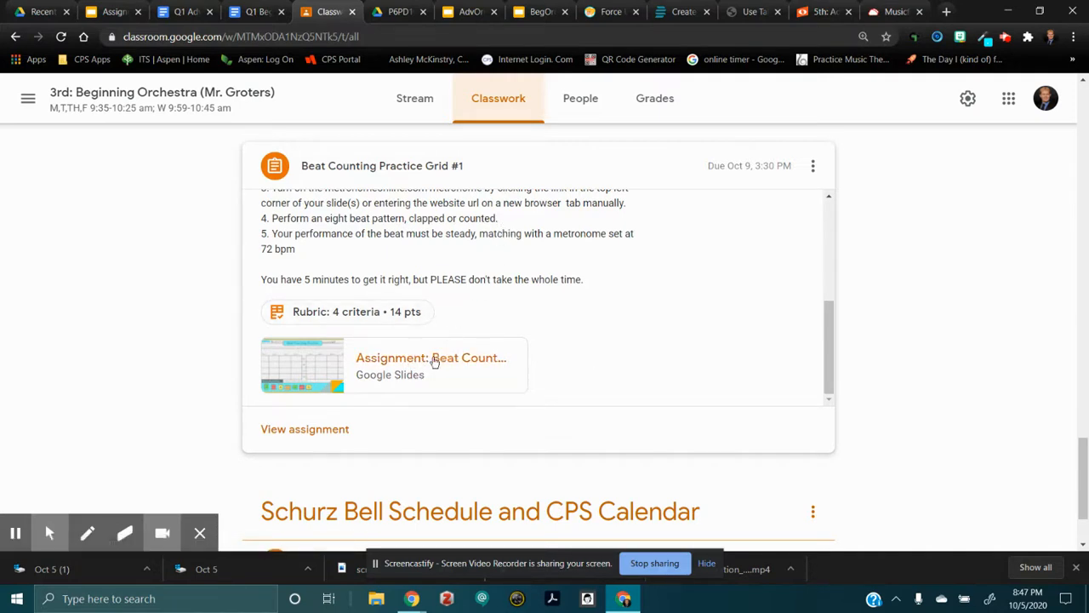
# Step: Follow the Metronomeonline.com link from the Beat Counting Practice slide and test the metronome at a tempo of 60
pyautogui.click(117, 18)
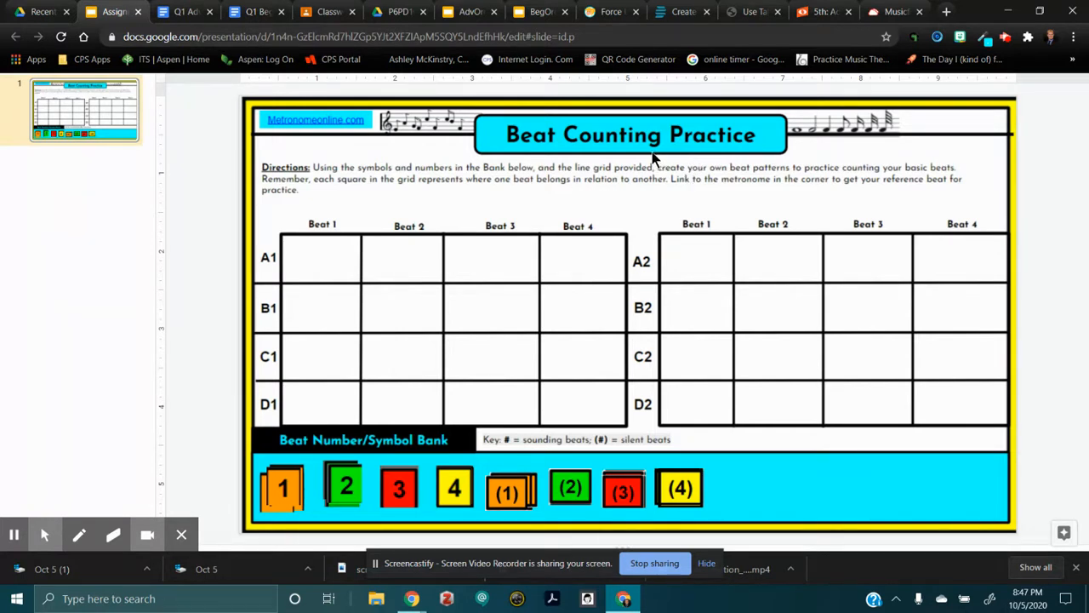
pyautogui.click(320, 119)
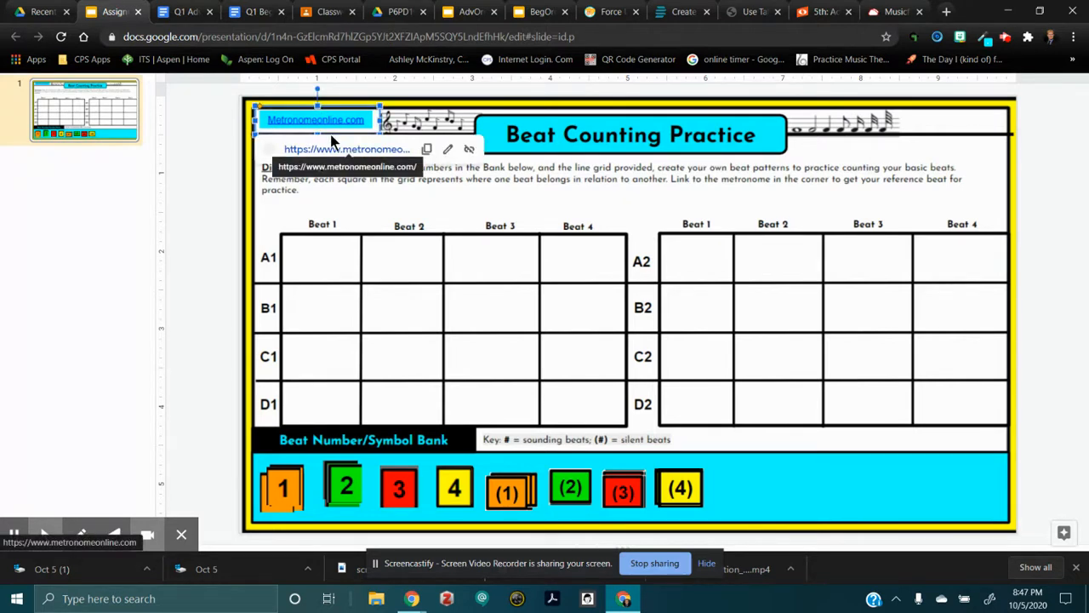
pyautogui.click(332, 149)
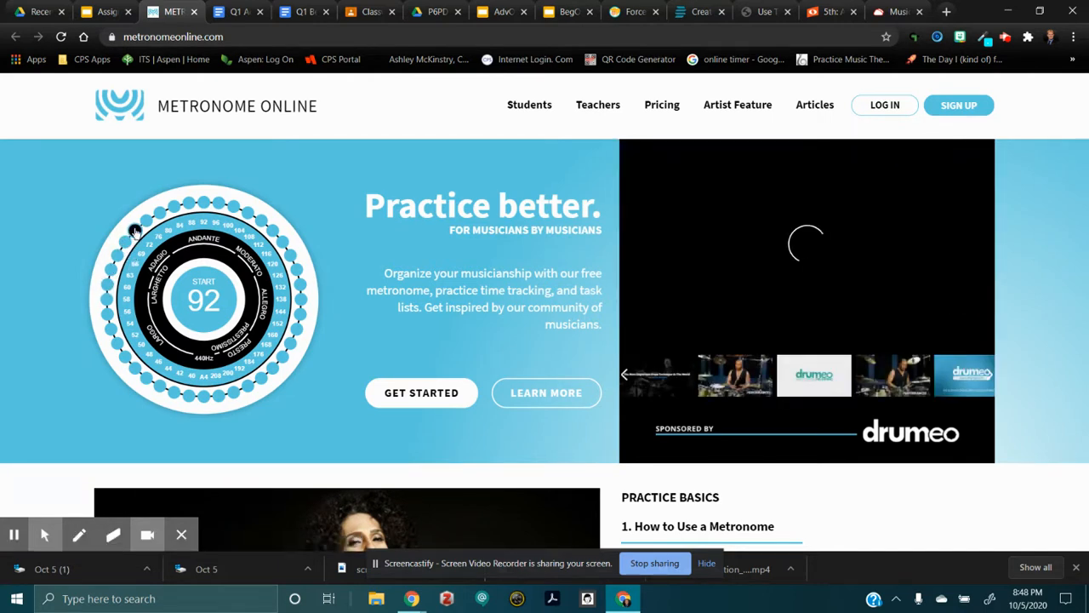
pyautogui.click(106, 284)
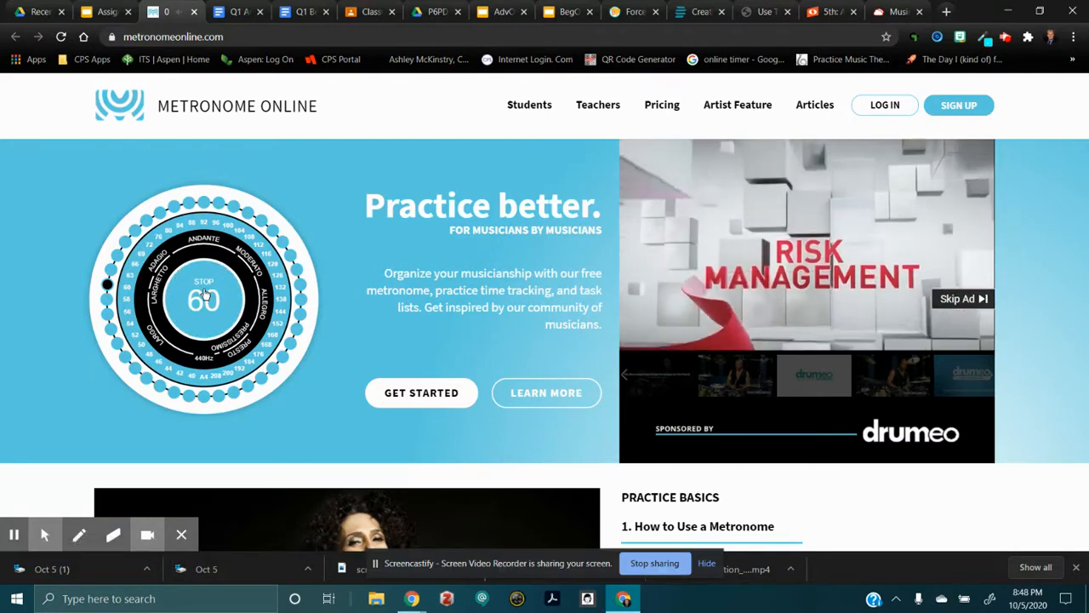
pyautogui.click(204, 290)
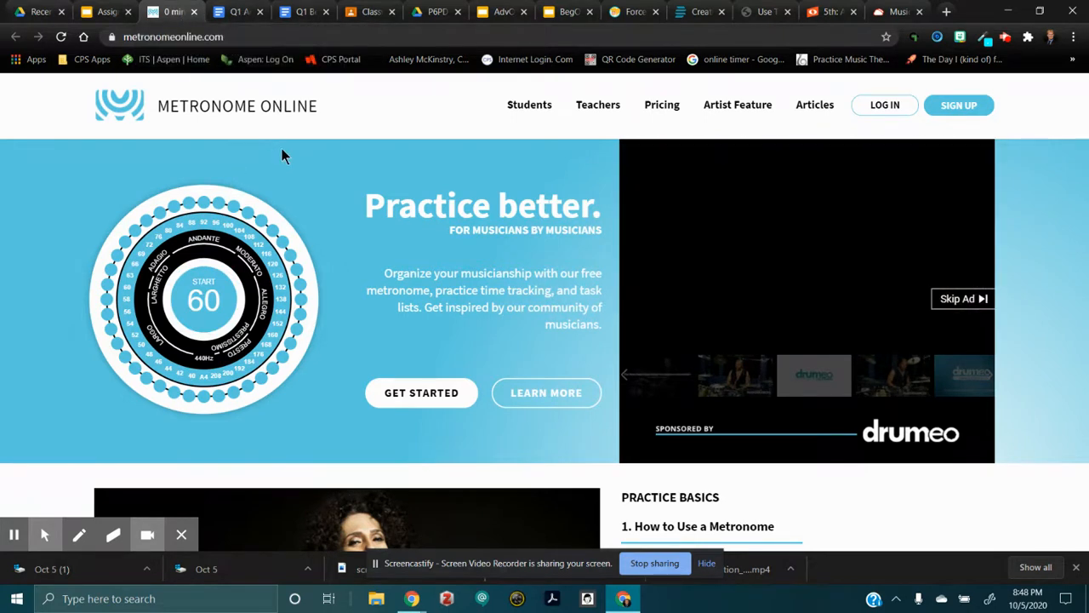
# Step: Fill row A1 of the slide's grid with sounding beats 1, 2, 3 and 4, and start the online metronome at 60
pyautogui.click(111, 15)
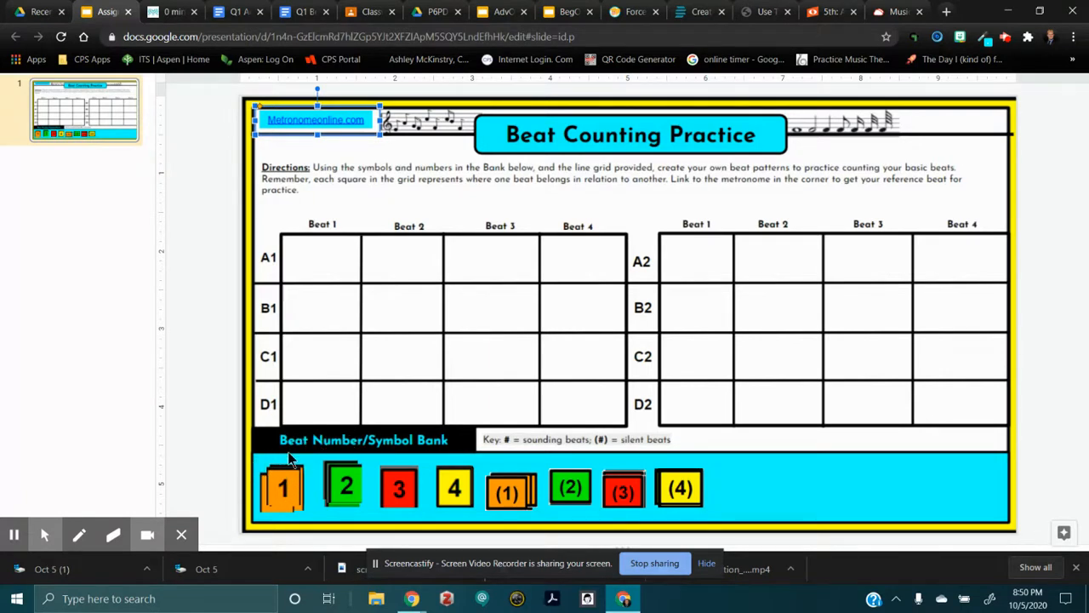
pyautogui.moveTo(297, 423); pyautogui.dragTo(317, 256)
pyautogui.moveTo(339, 481); pyautogui.dragTo(396, 256)
pyautogui.click(400, 483)
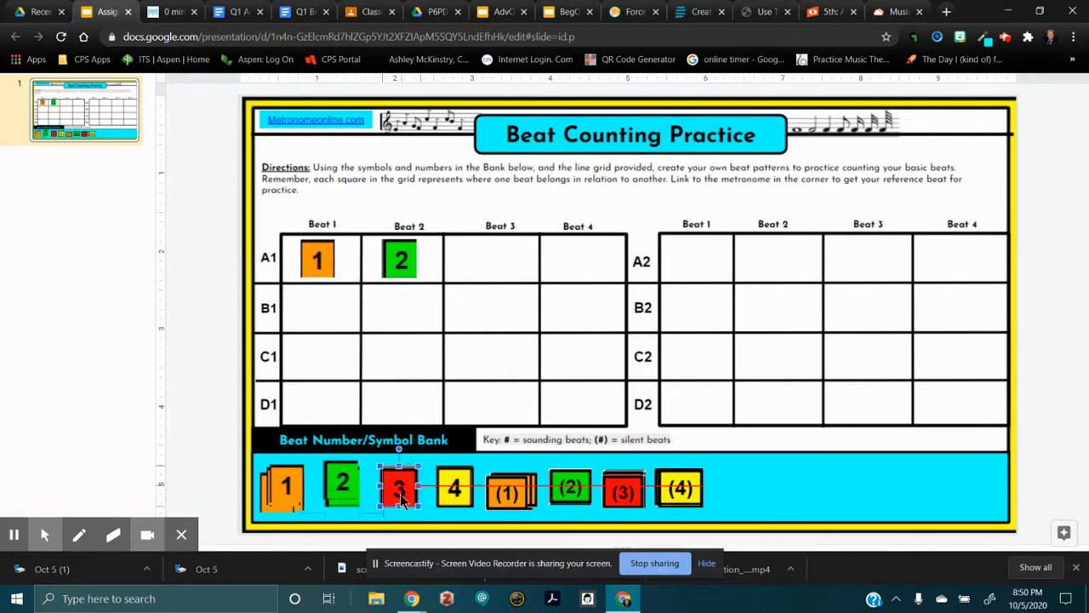
pyautogui.moveTo(423, 440); pyautogui.dragTo(480, 259)
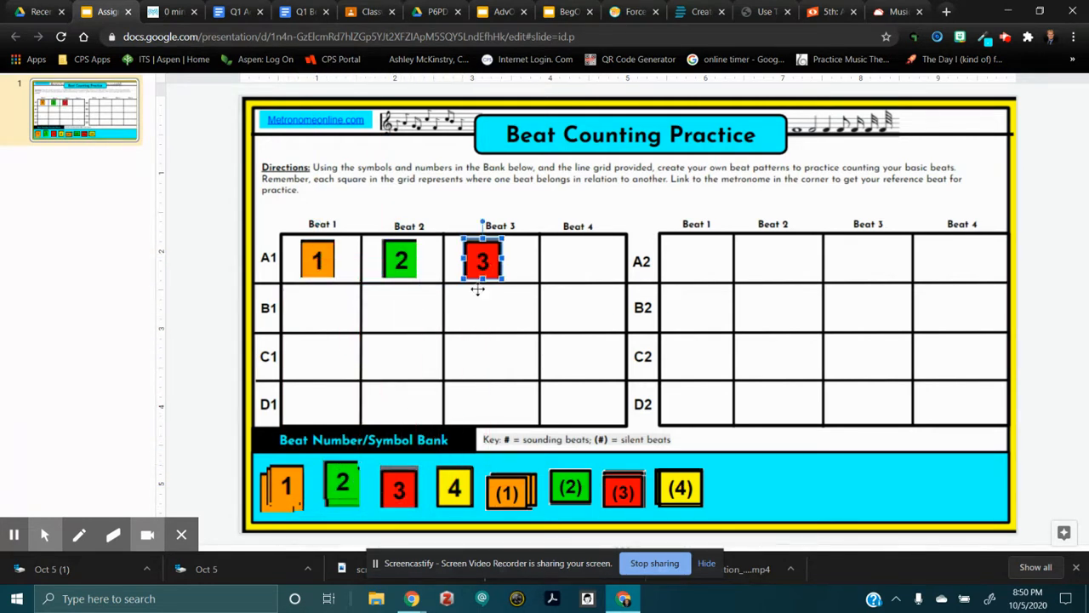
pyautogui.moveTo(451, 487); pyautogui.dragTo(578, 244)
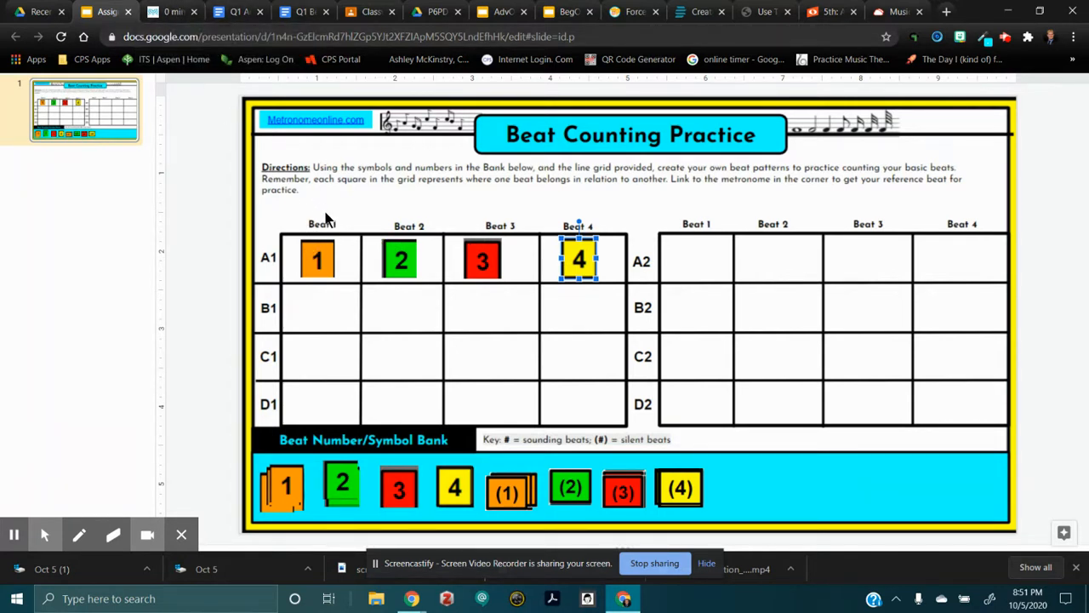
pyautogui.click(175, 14)
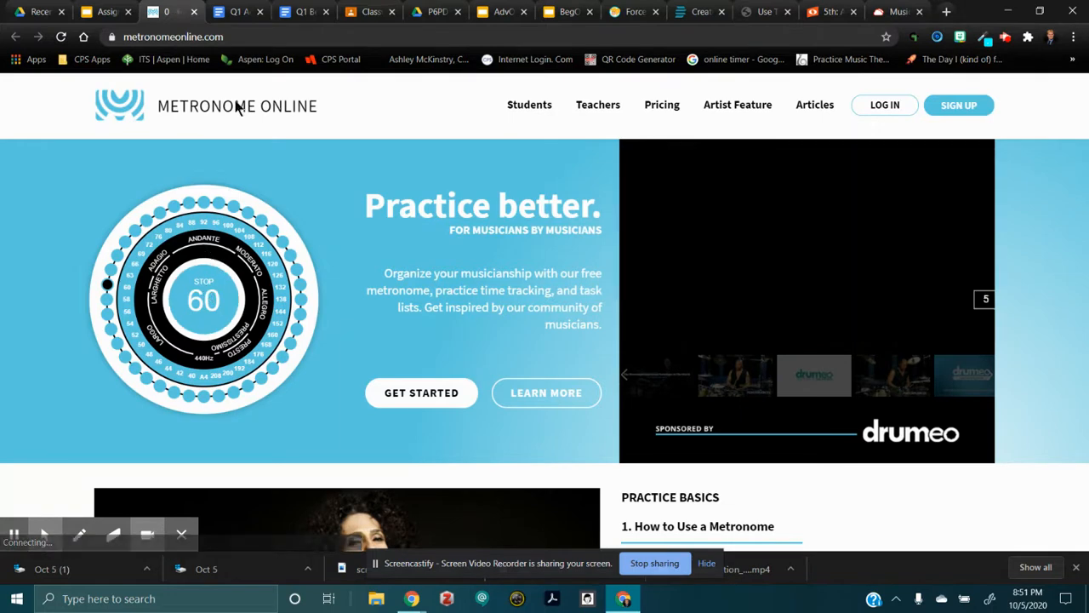
pyautogui.click(106, 12)
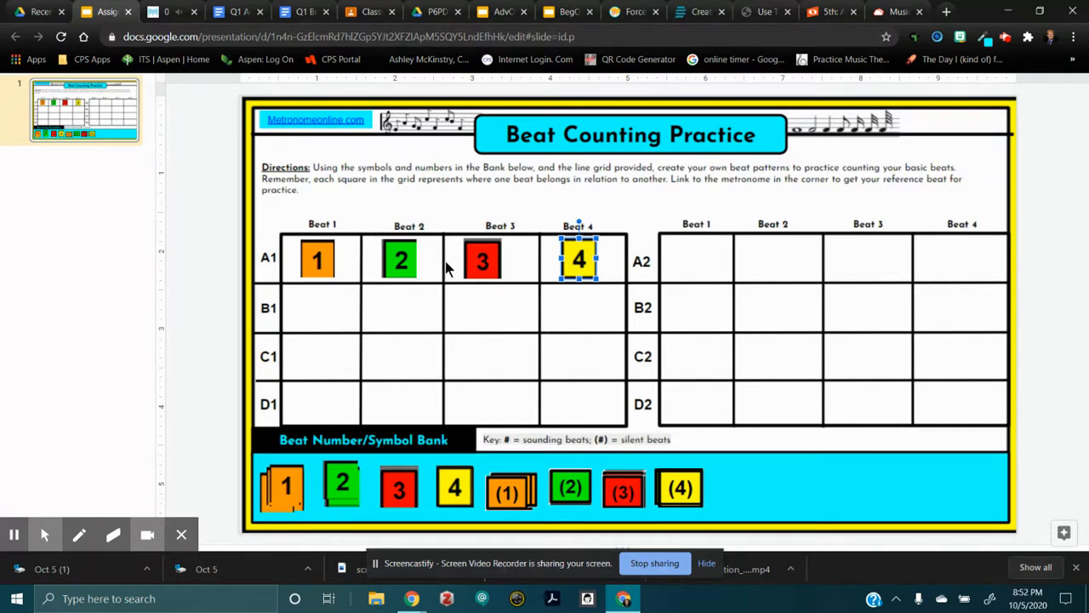
# Step: Replace the sounding 3 in row A1 with the silent (3), returning the 3 to the symbol bank
pyautogui.moveTo(482, 269); pyautogui.dragTo(399, 485)
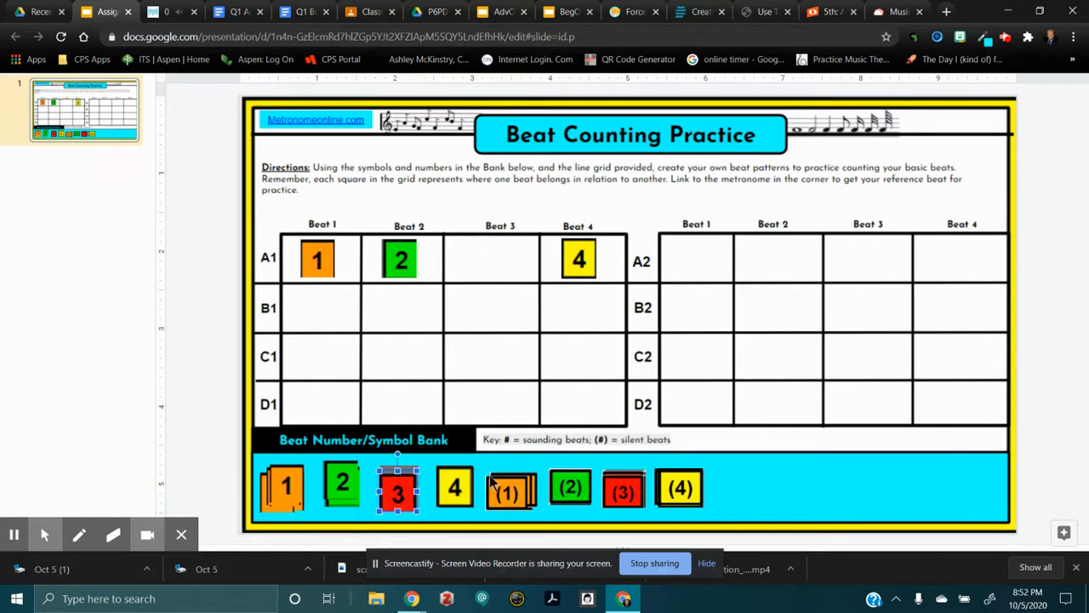
pyautogui.click(613, 474)
pyautogui.moveTo(613, 475); pyautogui.dragTo(488, 247)
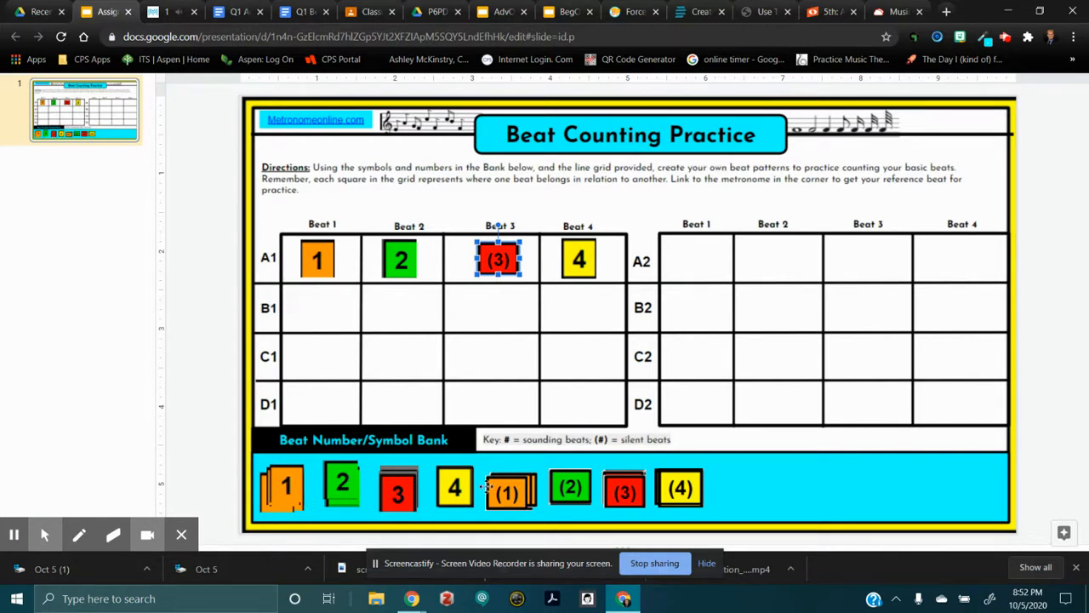
# Step: Fill row A2 with silent (1) followed by sounding 2, 3 and 4 in their matching beat columns
pyautogui.moveTo(509, 494); pyautogui.dragTo(689, 258)
pyautogui.moveTo(341, 485); pyautogui.dragTo(774, 262)
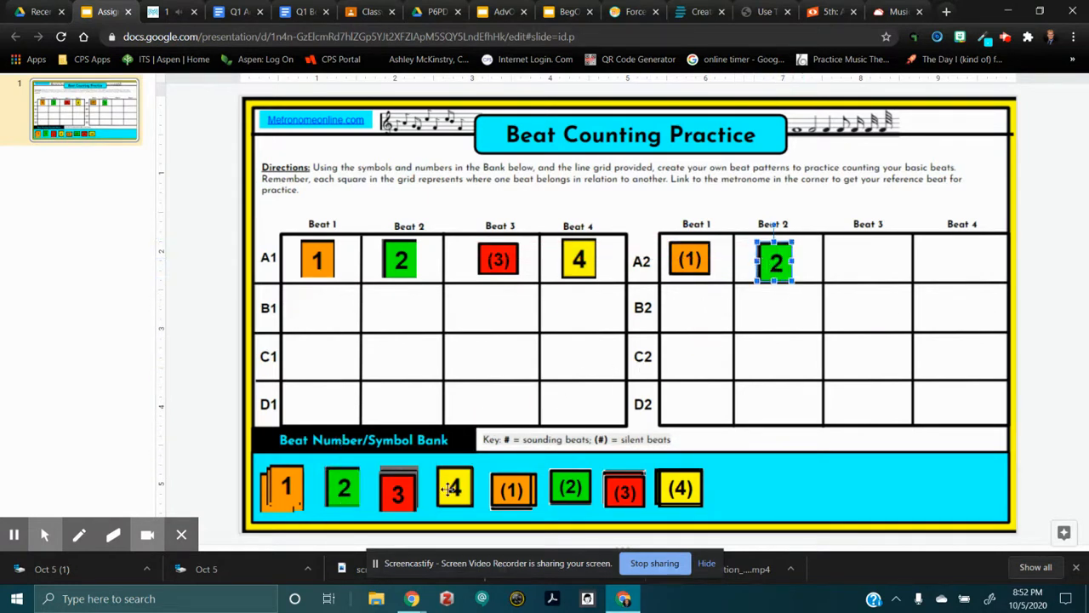
pyautogui.moveTo(405, 490); pyautogui.dragTo(861, 260)
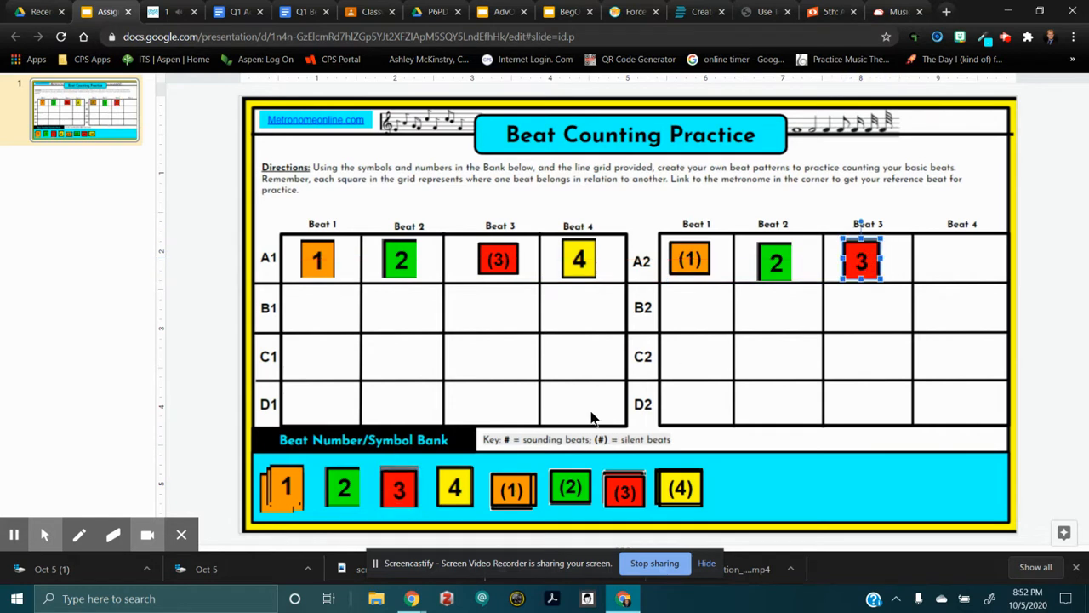
pyautogui.moveTo(457, 487); pyautogui.dragTo(962, 260)
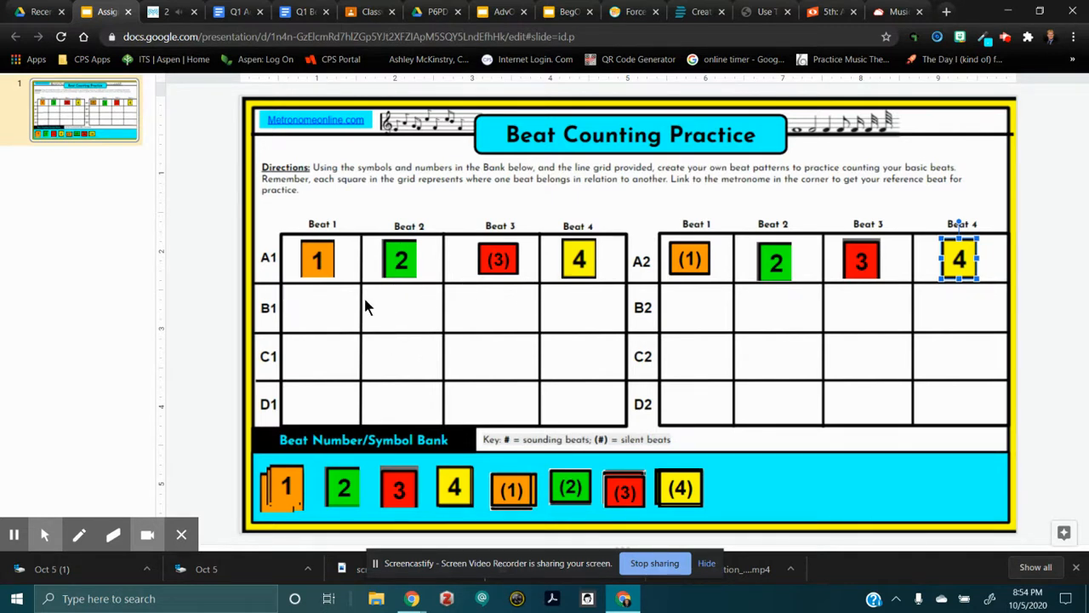
# Step: Move the (3) and 4 from row A1 and the (1) and 2 from row A2 into row C1
pyautogui.click(283, 230)
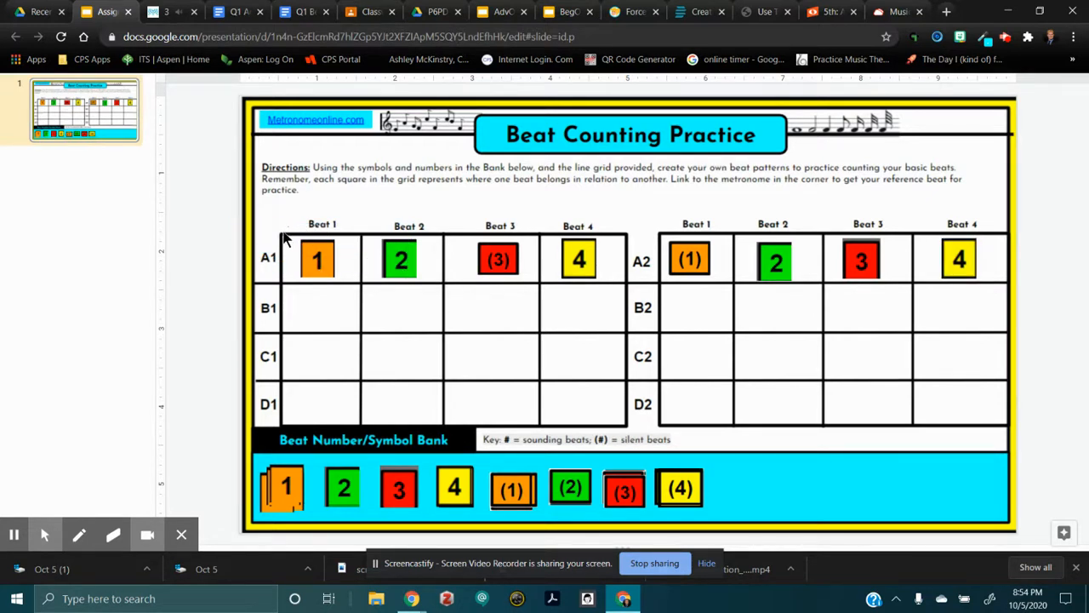
pyautogui.moveTo(282, 235); pyautogui.dragTo(608, 283)
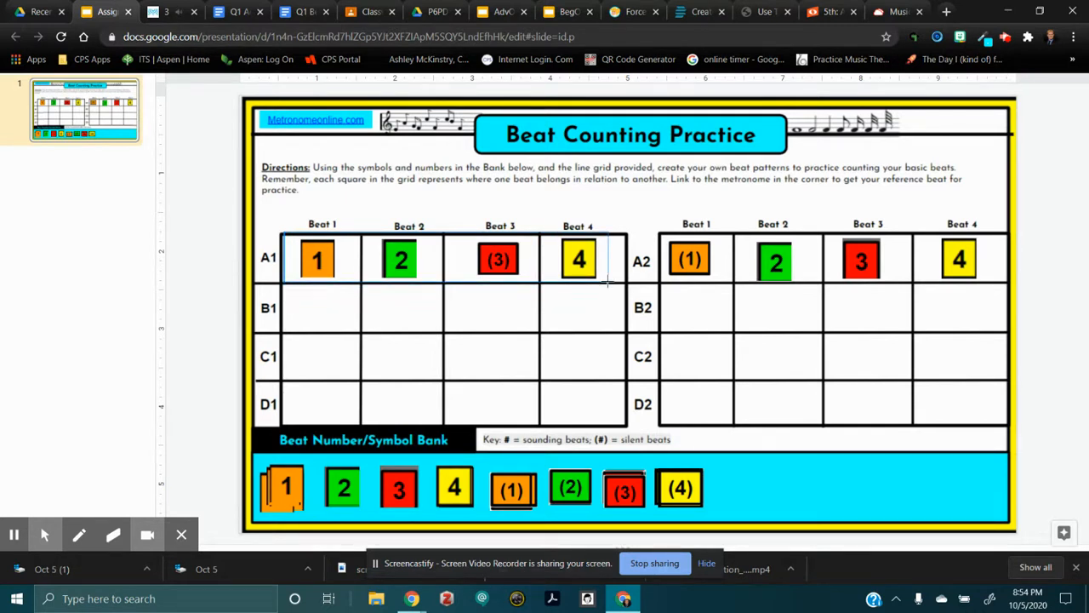
pyautogui.moveTo(608, 283); pyautogui.dragTo(608, 284)
pyautogui.click(352, 264)
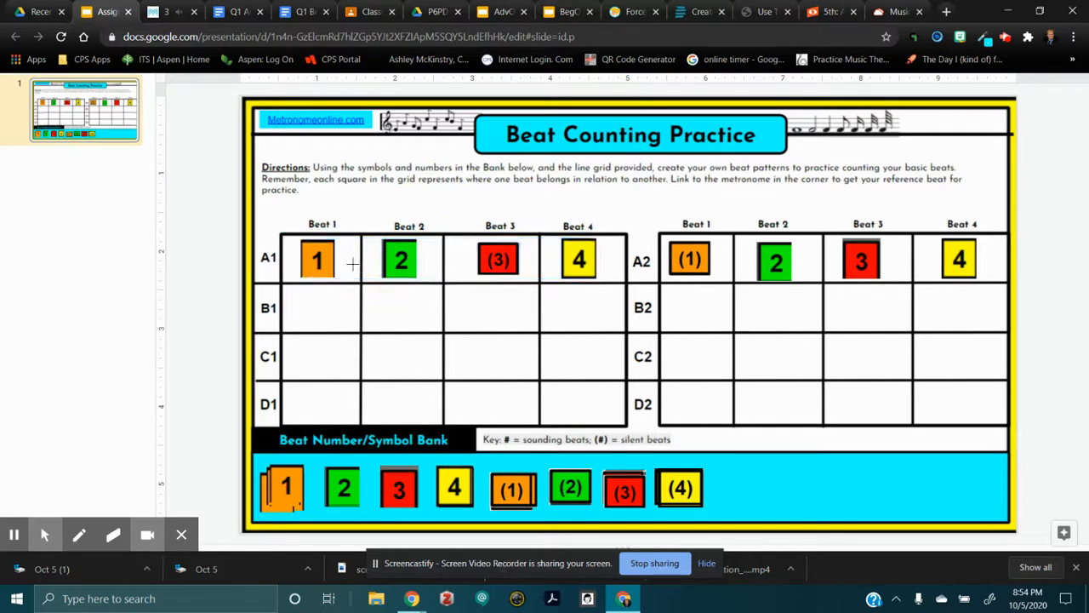
pyautogui.moveTo(286, 236); pyautogui.dragTo(577, 259)
pyautogui.moveTo(474, 227); pyautogui.dragTo(576, 353)
pyautogui.moveTo(668, 228); pyautogui.dragTo(753, 285)
pyautogui.moveTo(536, 293); pyautogui.dragTo(379, 355)
pyautogui.click(813, 240)
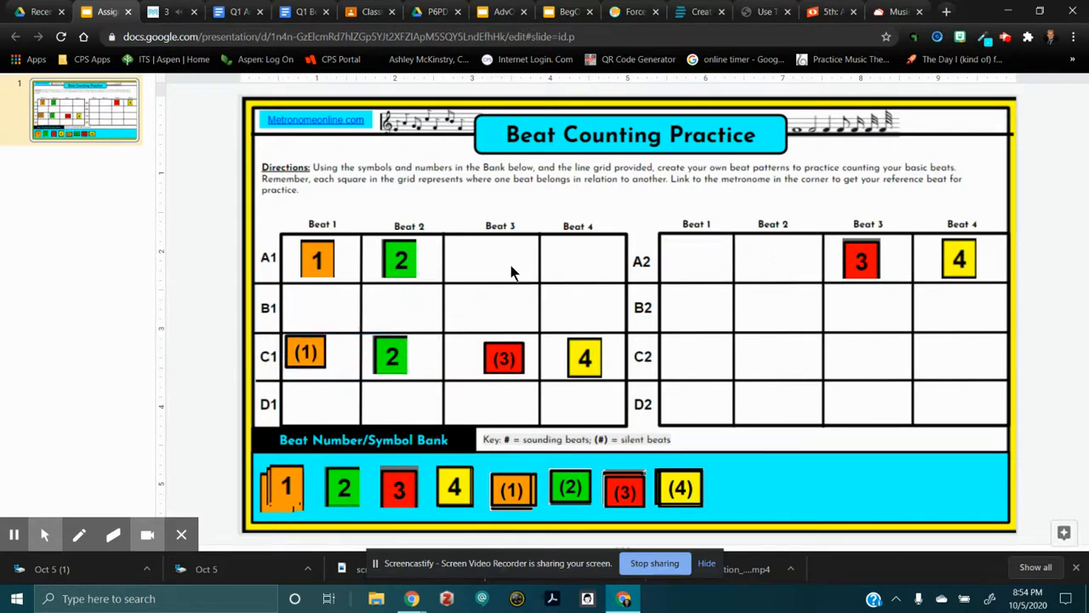
# Step: Stop the online metronome and complete row A1 with a sounding 3 and a silent (4)
pyautogui.click(166, 12)
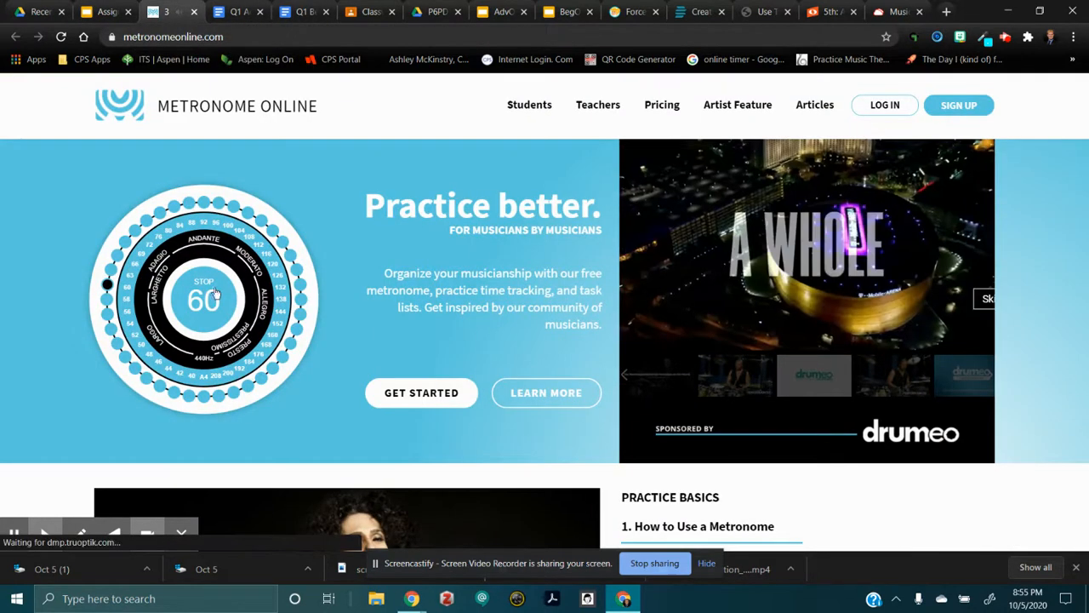
pyautogui.click(114, 18)
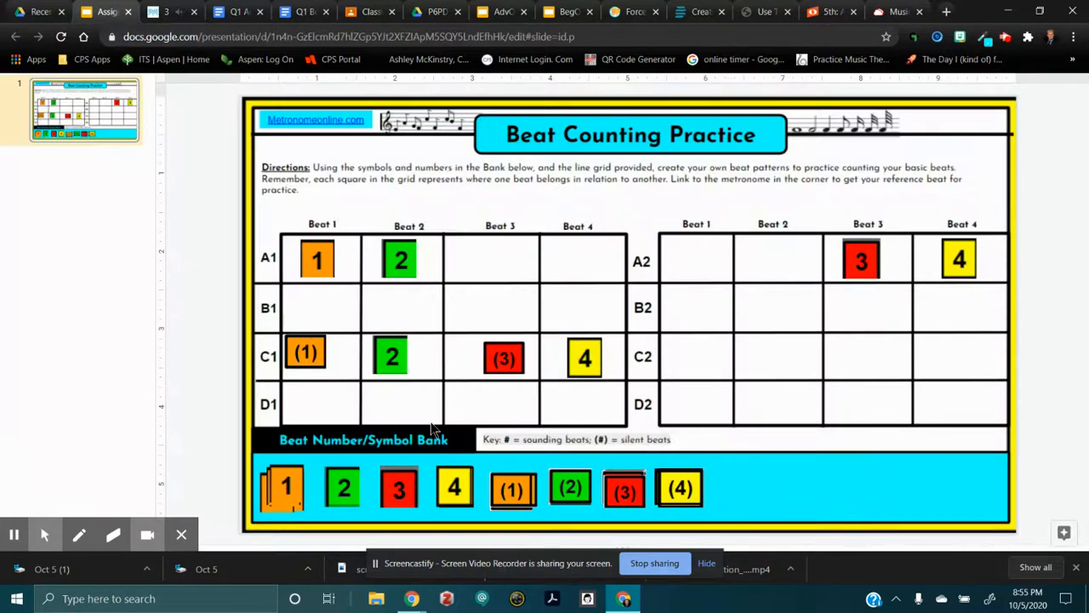
pyautogui.moveTo(399, 487); pyautogui.dragTo(490, 260)
pyautogui.moveTo(679, 488); pyautogui.dragTo(582, 259)
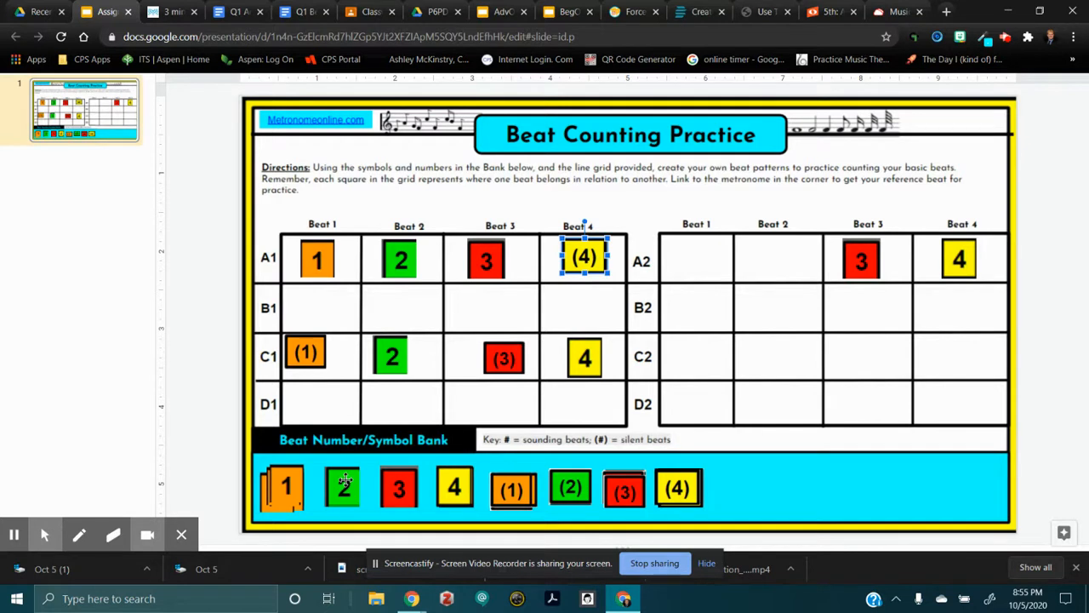
# Step: Fill the first three beats of row B1 with silent (1), sounding 2 and sounding 3 from the symbol bank
pyautogui.moveTo(345, 486); pyautogui.dragTo(320, 308)
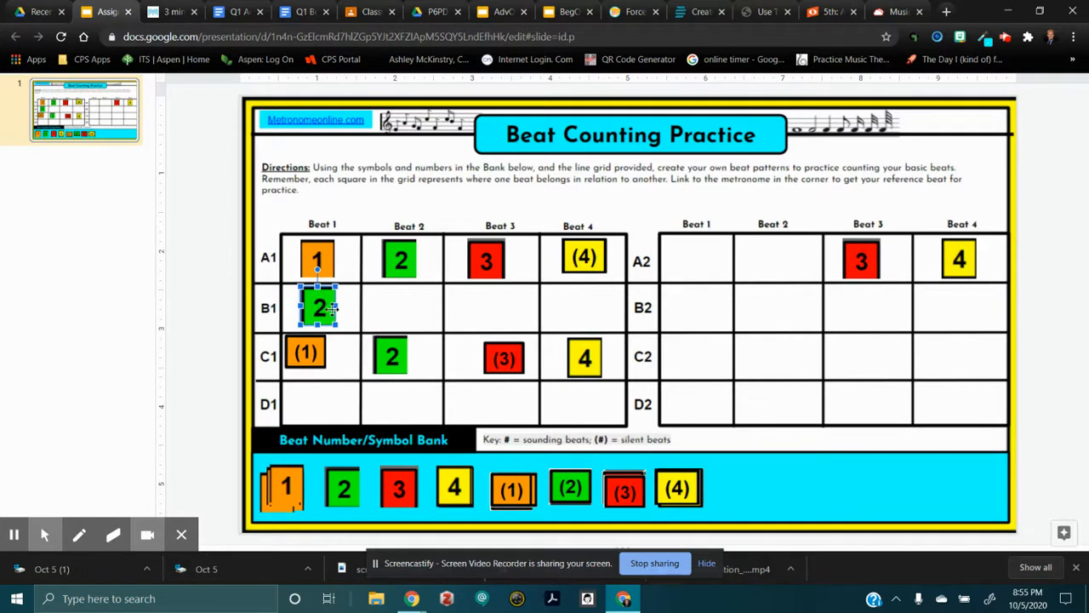
pyautogui.moveTo(322, 308); pyautogui.dragTo(407, 308)
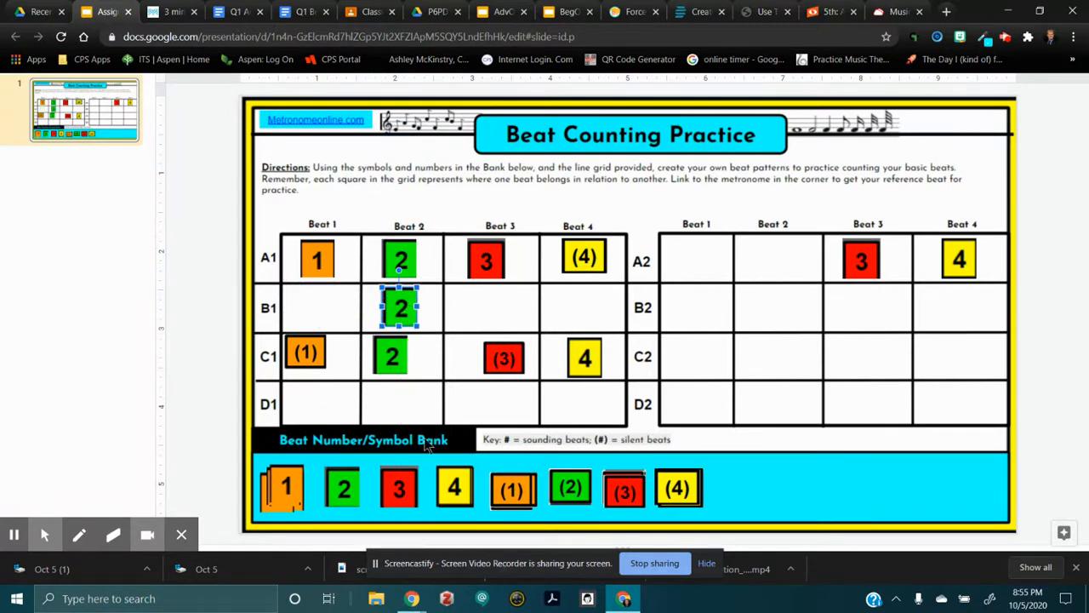
pyautogui.moveTo(398, 493); pyautogui.dragTo(493, 306)
pyautogui.moveTo(504, 495); pyautogui.dragTo(327, 322)
# Step: Fill row D1 with sounding 1, silent (2), sounding 3 and silent (4) in their matching beat columns
pyautogui.moveTo(288, 489); pyautogui.dragTo(321, 406)
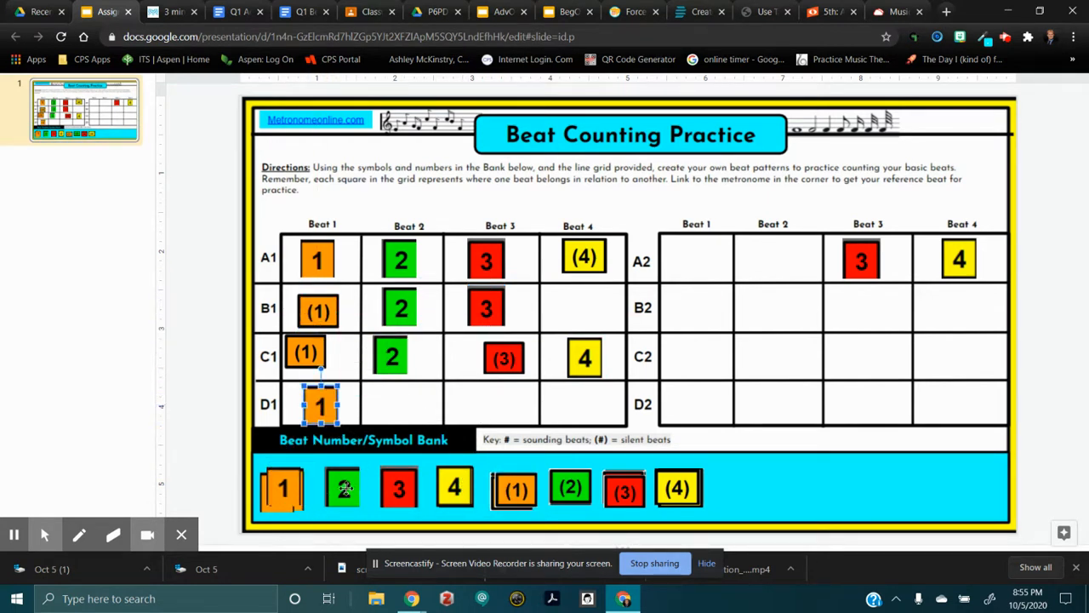
pyautogui.moveTo(569, 495); pyautogui.dragTo(402, 408)
pyautogui.moveTo(405, 492); pyautogui.dragTo(504, 406)
pyautogui.moveTo(679, 488); pyautogui.dragTo(579, 407)
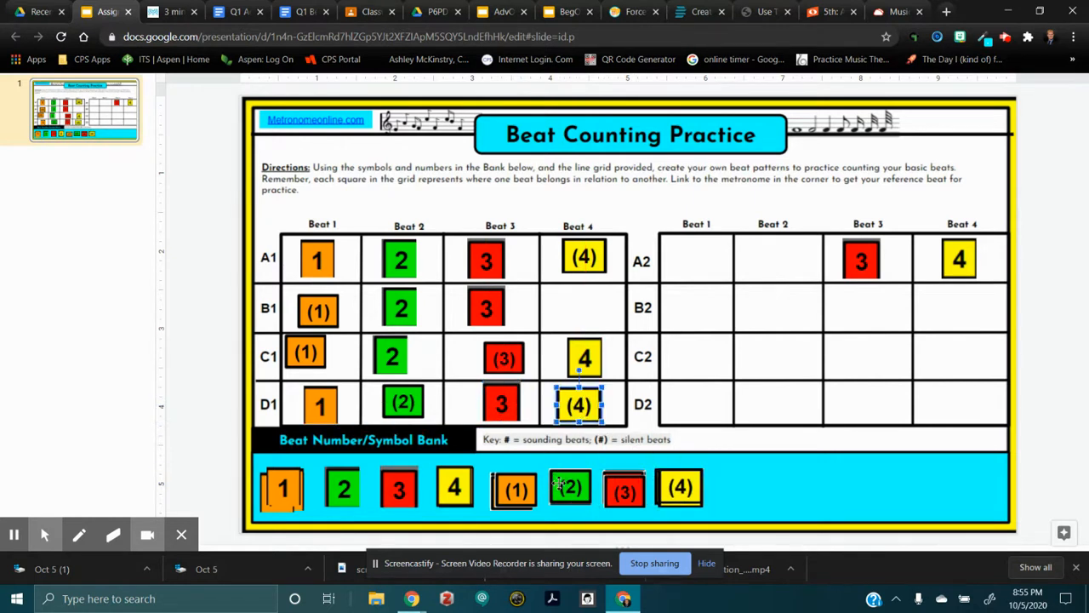
# Step: Complete row B1 with a sounding 4 and centre the (3), 2 and (1) of row C1 in their cells
pyautogui.moveTo(455, 485); pyautogui.dragTo(579, 314)
pyautogui.moveTo(503, 356); pyautogui.dragTo(483, 360)
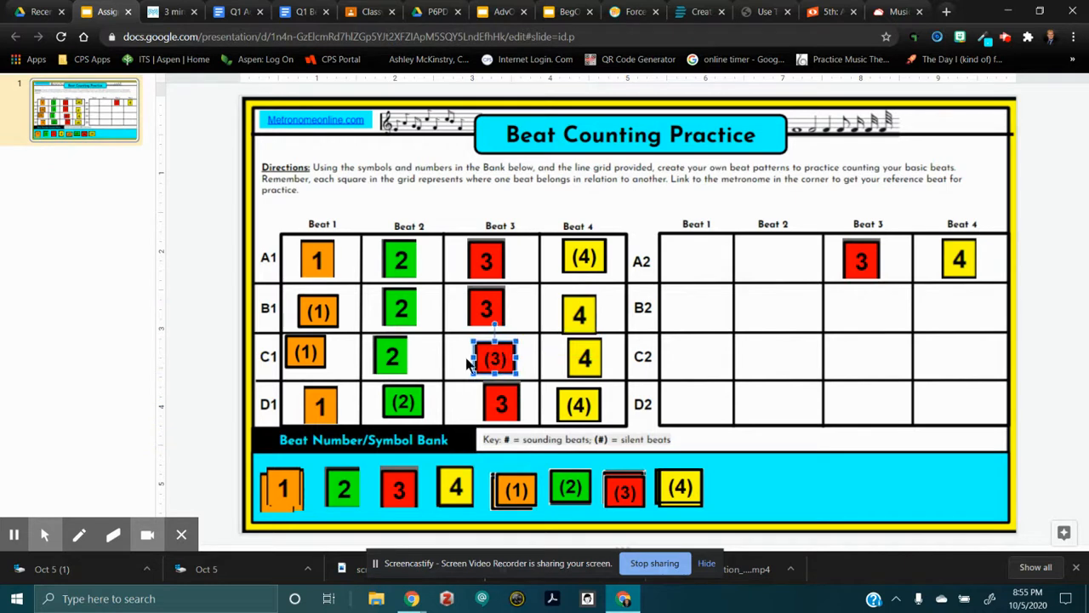
pyautogui.moveTo(380, 356); pyautogui.dragTo(388, 353)
pyautogui.moveTo(306, 353); pyautogui.dragTo(318, 357)
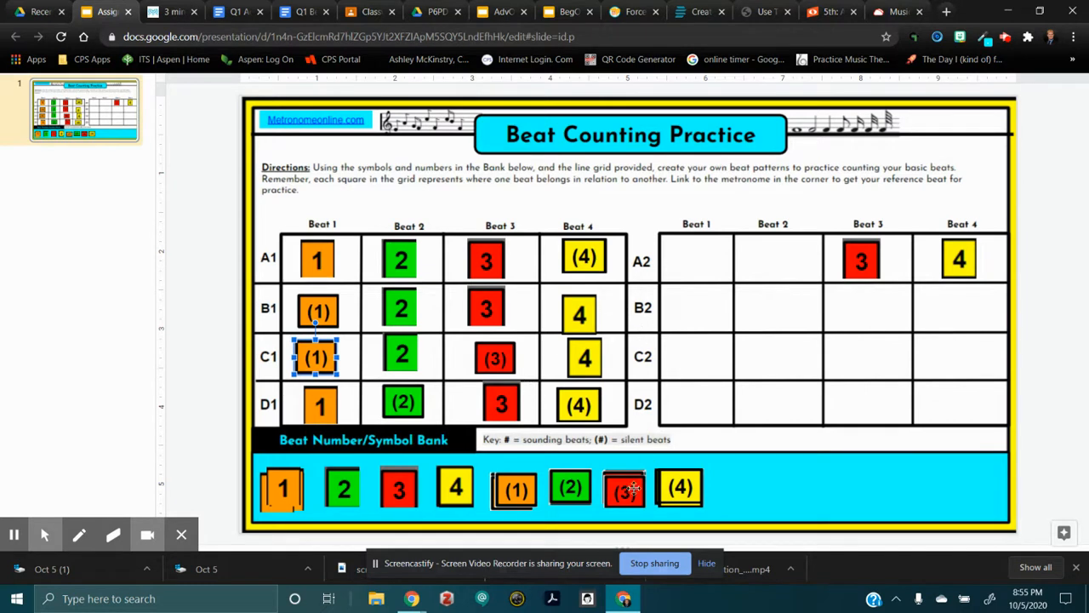
# Step: Return the 3 and 4 from row A2 to the symbol bank, then start the online metronome at 60 and go back to the grid
pyautogui.moveTo(860, 260); pyautogui.dragTo(414, 480)
pyautogui.moveTo(960, 258); pyautogui.dragTo(455, 484)
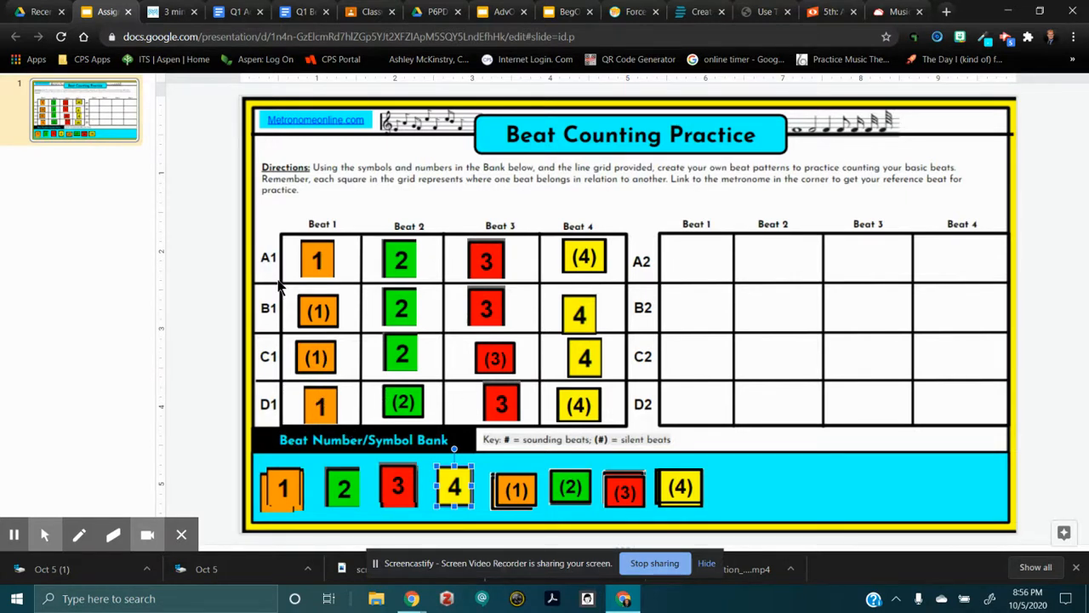
pyautogui.click(174, 12)
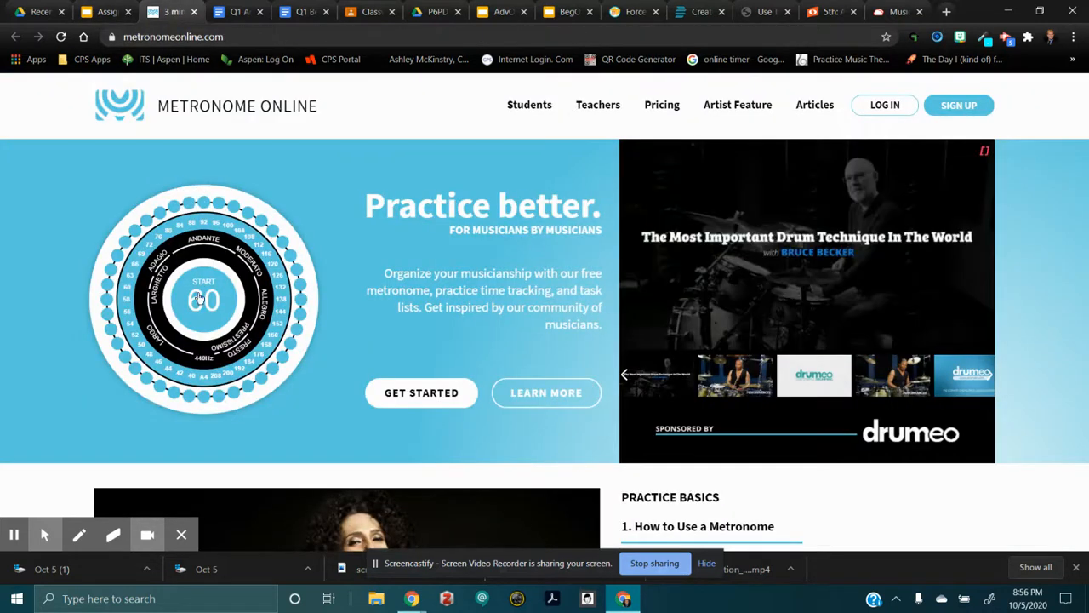
pyautogui.click(108, 13)
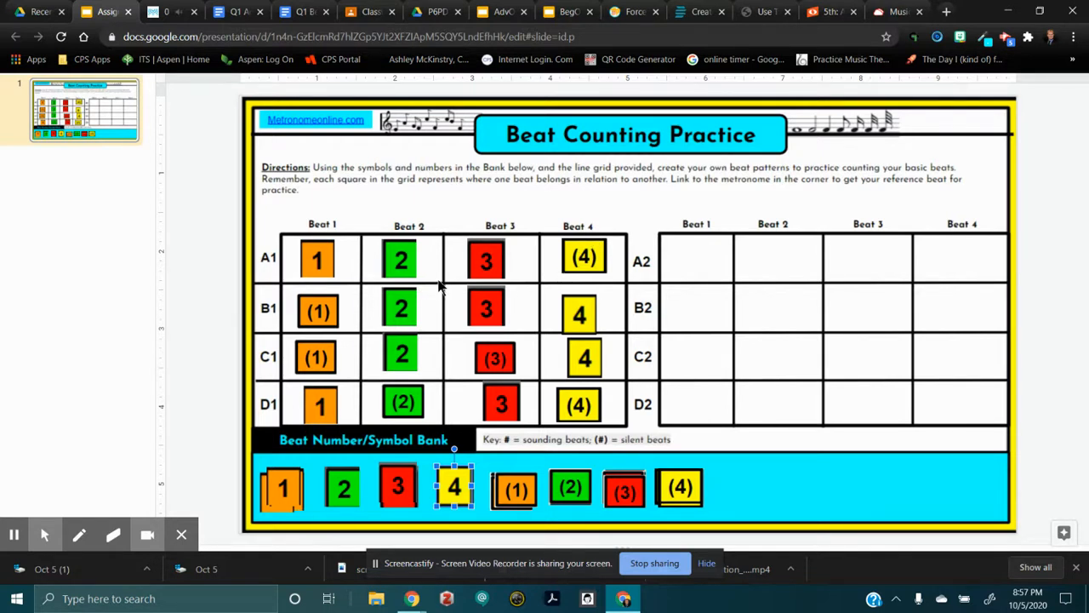
# Step: Move the whole row C1 pattern into row A2 and the whole row D1 pattern into row B2
pyautogui.click(283, 298)
pyautogui.moveTo(283, 337); pyautogui.dragTo(960, 268)
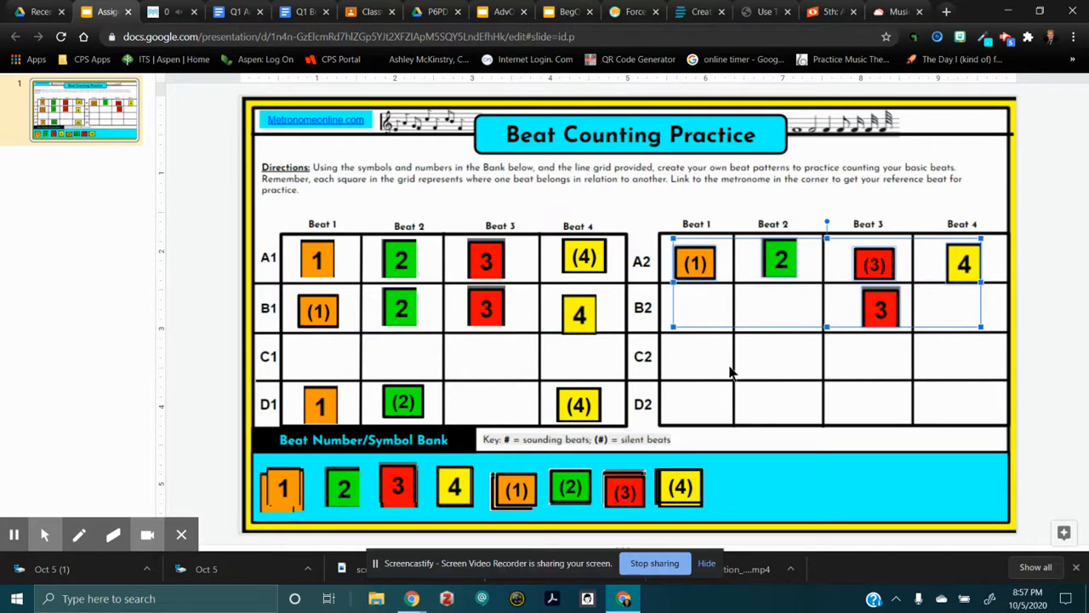
pyautogui.click(646, 393)
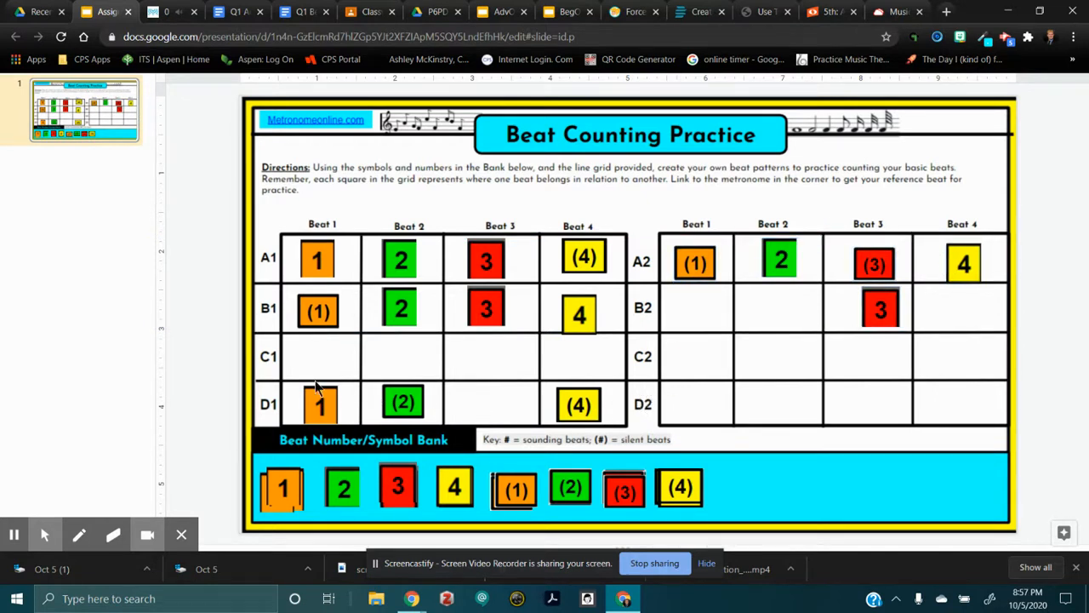
pyautogui.moveTo(293, 387); pyautogui.dragTo(962, 341)
pyautogui.click(800, 355)
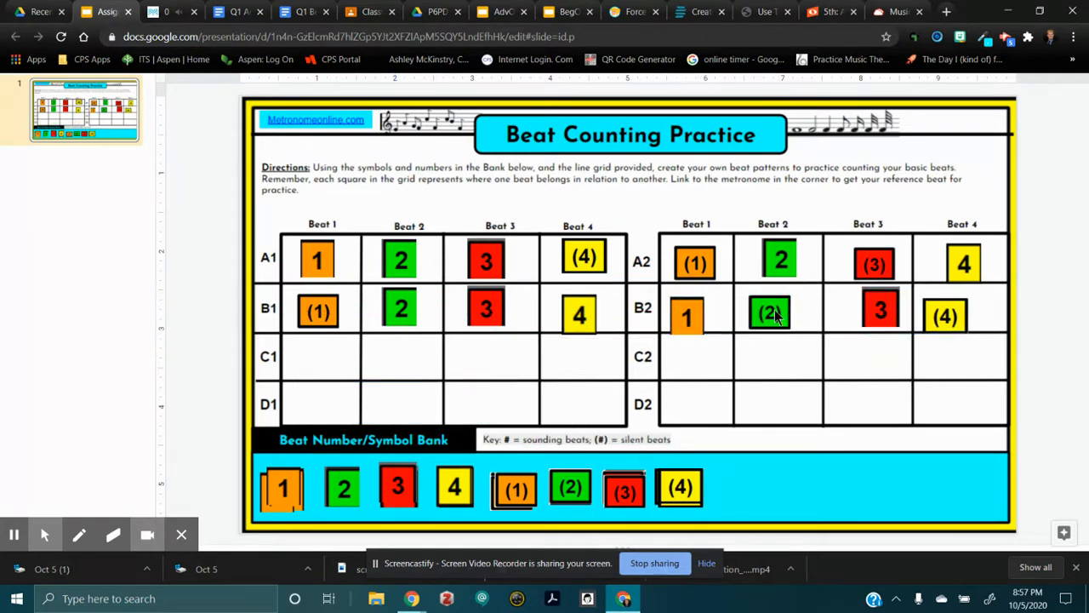
pyautogui.click(773, 313)
# Step: Fill row C1 with sounding 1, silent (2), silent (3) and sounding 4 from the symbol bank
pyautogui.moveTo(286, 486); pyautogui.dragTo(322, 356)
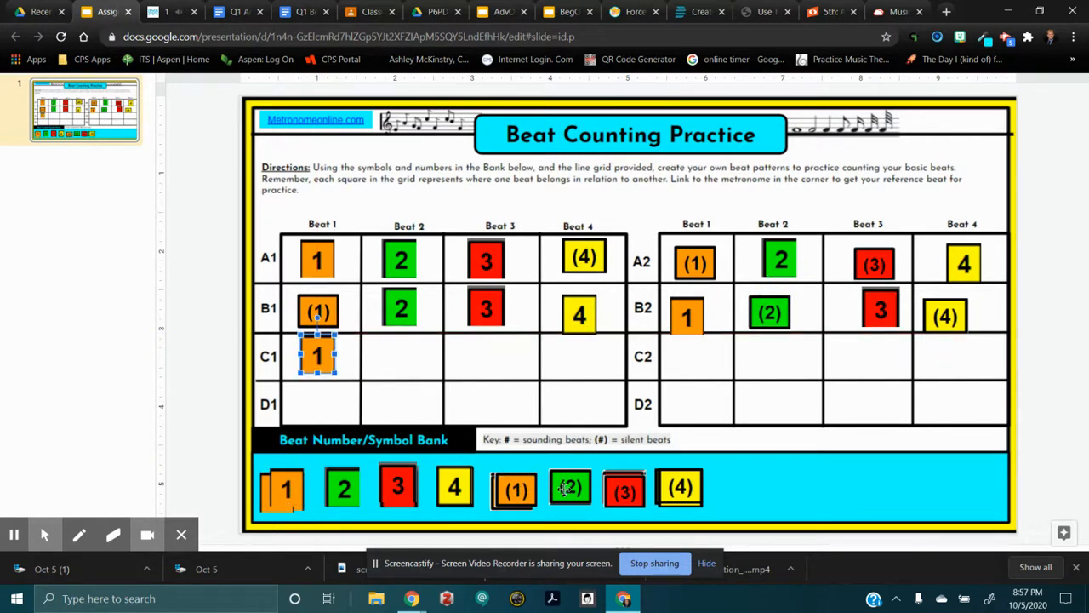
pyautogui.moveTo(577, 491); pyautogui.dragTo(411, 364)
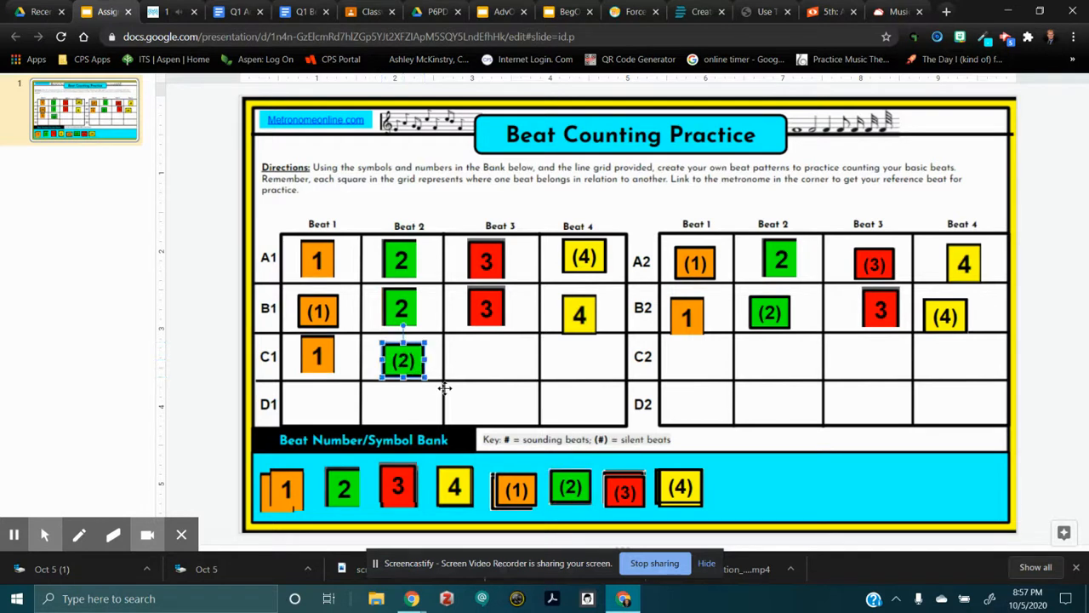
pyautogui.moveTo(615, 496); pyautogui.dragTo(487, 362)
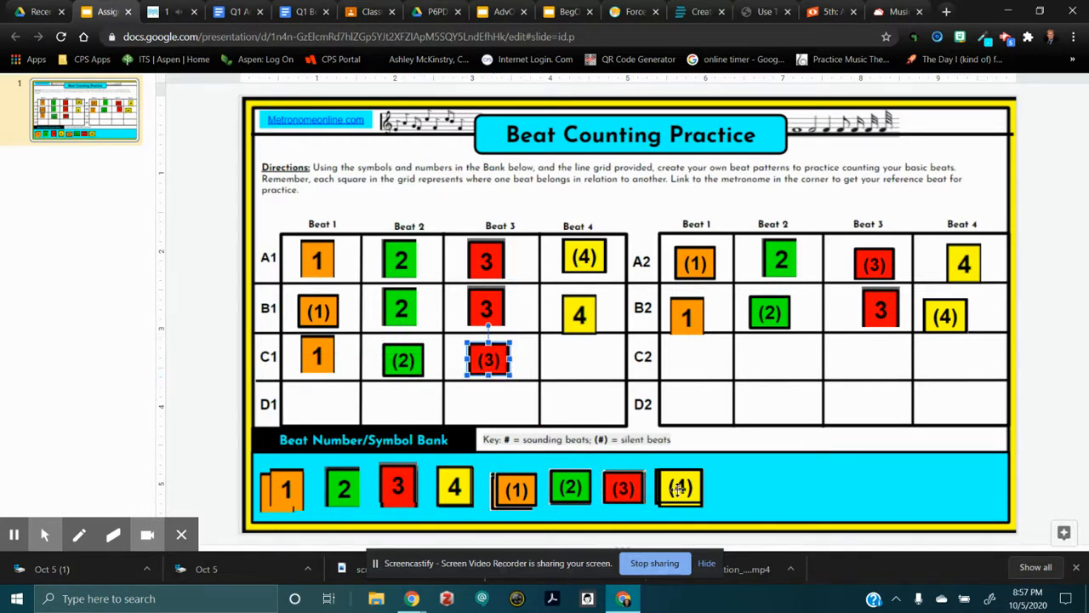
pyautogui.moveTo(455, 487); pyautogui.dragTo(582, 360)
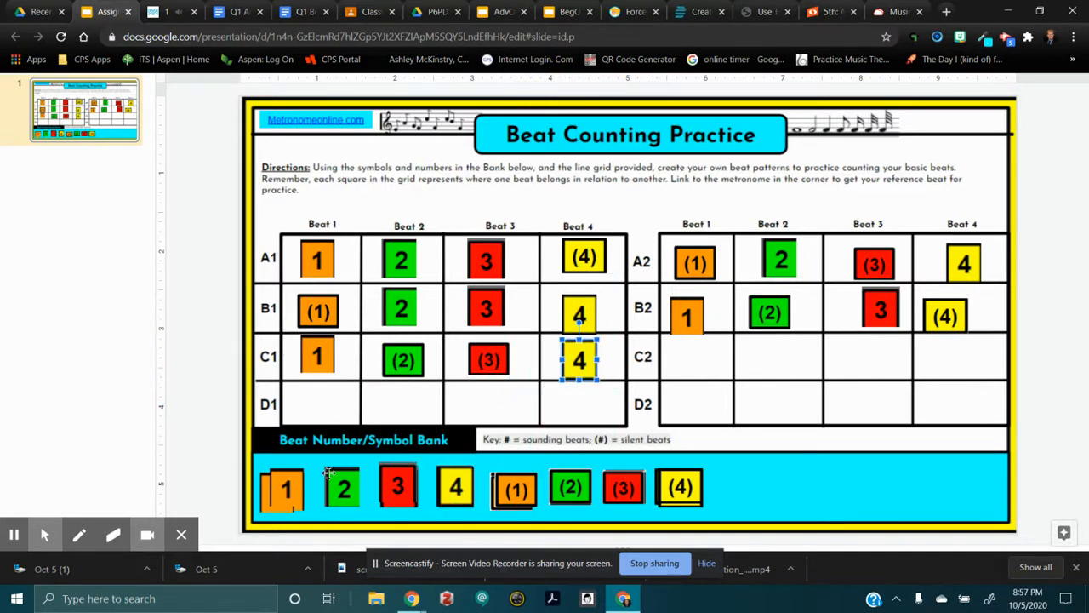
# Step: Fill row C2 with sounding 1 and 2 followed by silent (3) and (4) in their matching beat columns
pyautogui.moveTo(286, 488); pyautogui.dragTo(694, 362)
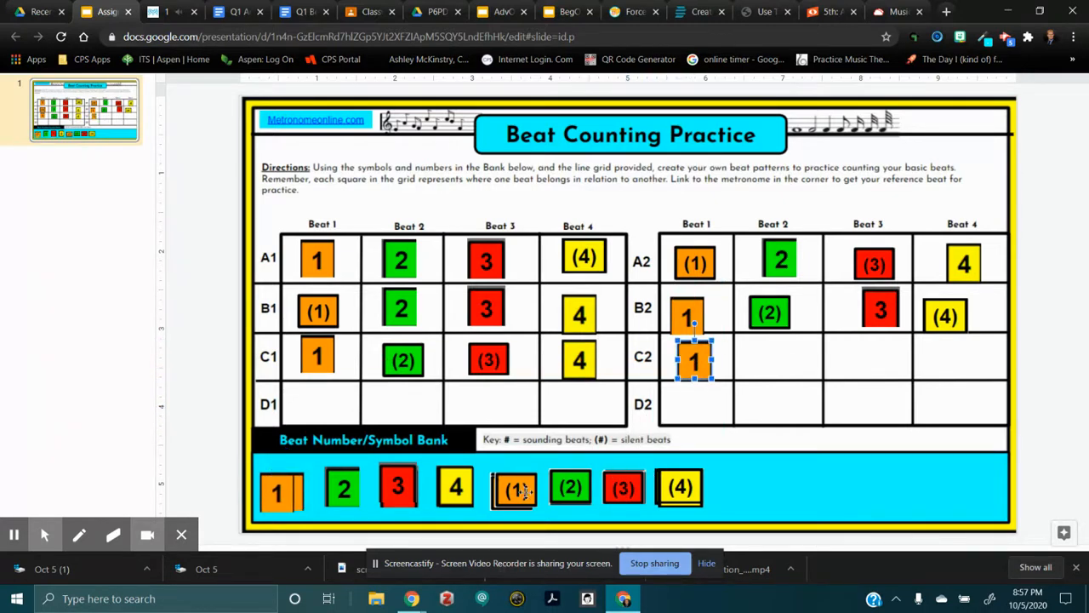
pyautogui.moveTo(343, 486); pyautogui.dragTo(772, 358)
pyautogui.moveTo(624, 487); pyautogui.dragTo(848, 358)
pyautogui.moveTo(669, 493); pyautogui.dragTo(951, 358)
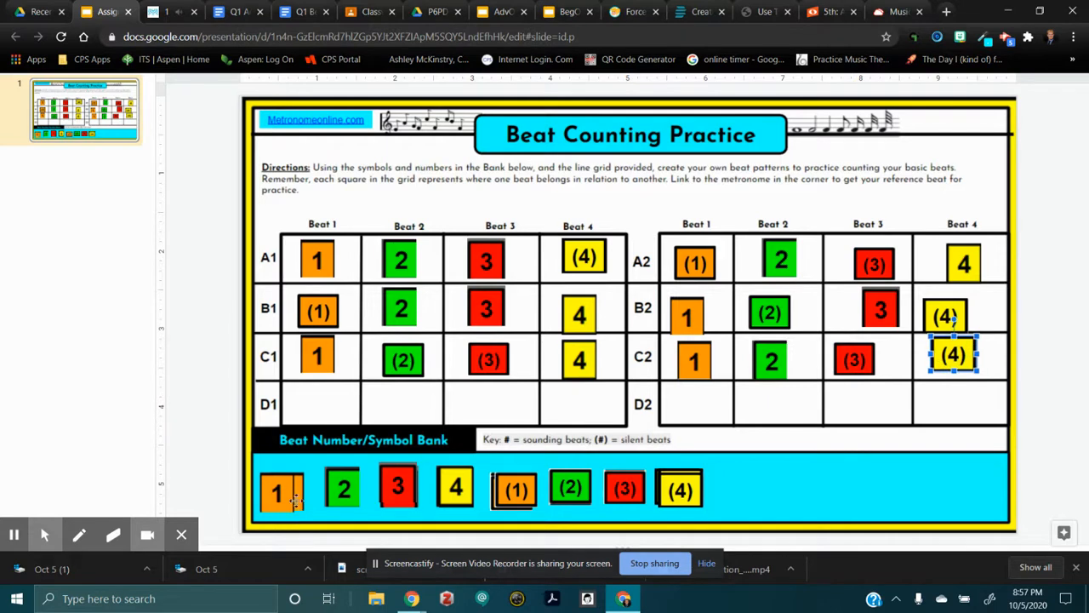
# Step: Fill row D1 with silent (1), silent (2), sounding 3 and silent (4) from the symbol bank
pyautogui.moveTo(515, 490); pyautogui.dragTo(323, 407)
pyautogui.moveTo(568, 493); pyautogui.dragTo(396, 405)
pyautogui.moveTo(396, 487); pyautogui.dragTo(489, 403)
pyautogui.moveTo(455, 487)
pyautogui.mouseDown()
pyautogui.moveTo(564, 405)
pyautogui.moveTo(443, 492)
pyautogui.mouseUp()
pyautogui.moveTo(680, 489); pyautogui.dragTo(571, 430)
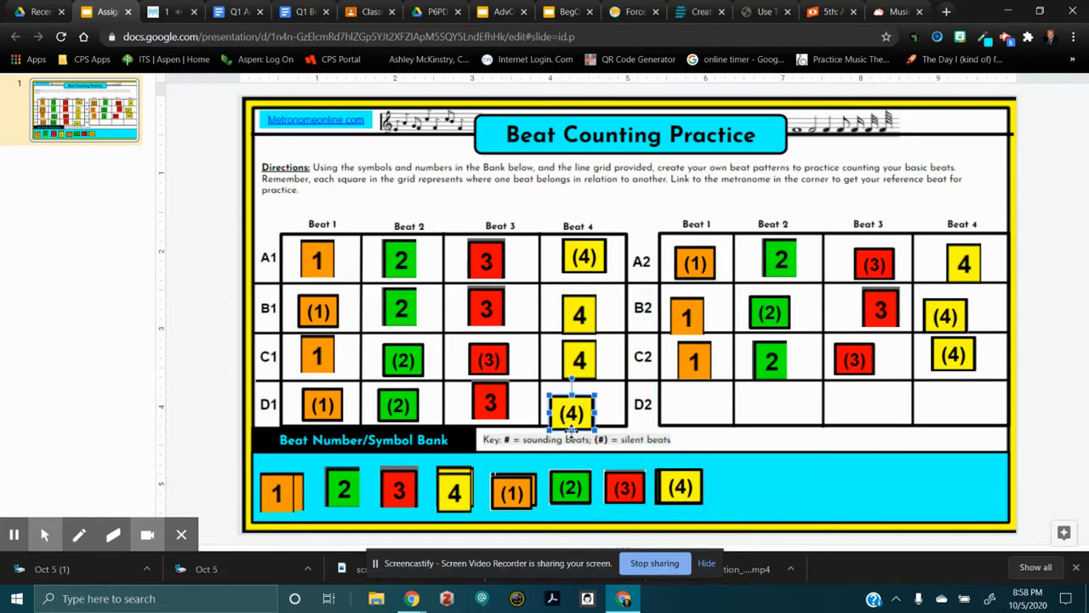
# Step: Fill row D2 with silent (1) and (2) followed by sounding 3 and 4 in their matching beat columns
pyautogui.moveTo(509, 492); pyautogui.dragTo(695, 404)
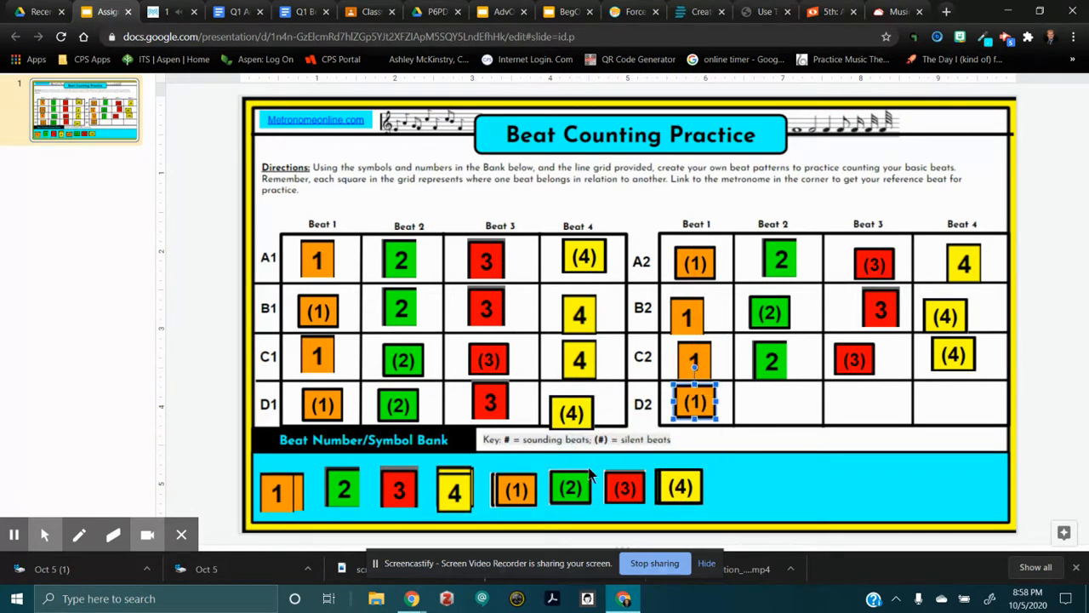
pyautogui.moveTo(562, 489); pyautogui.dragTo(762, 403)
pyautogui.moveTo(399, 488); pyautogui.dragTo(857, 404)
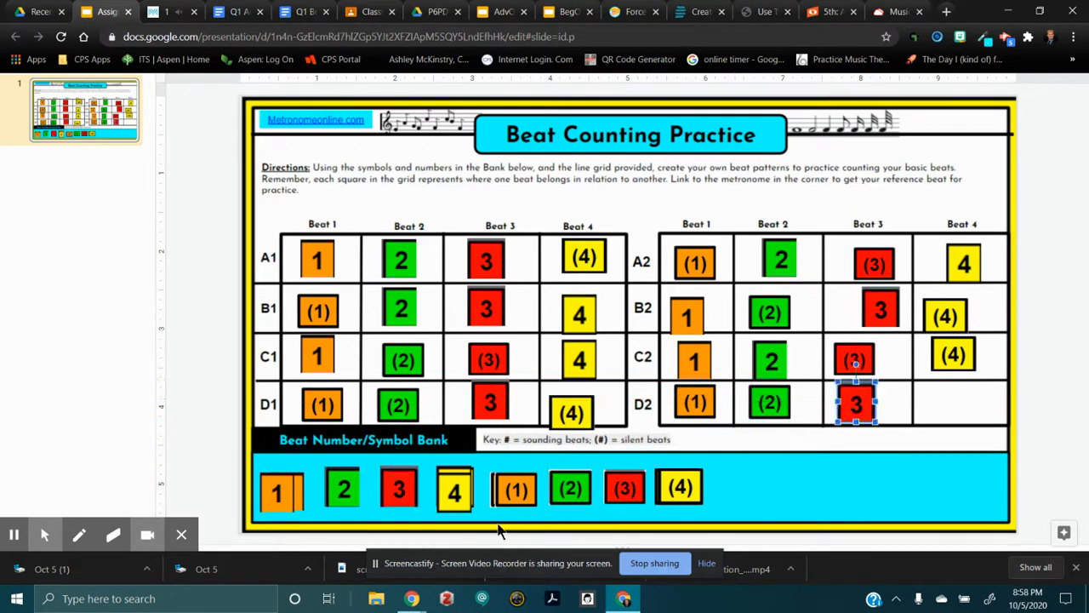
pyautogui.click(454, 492)
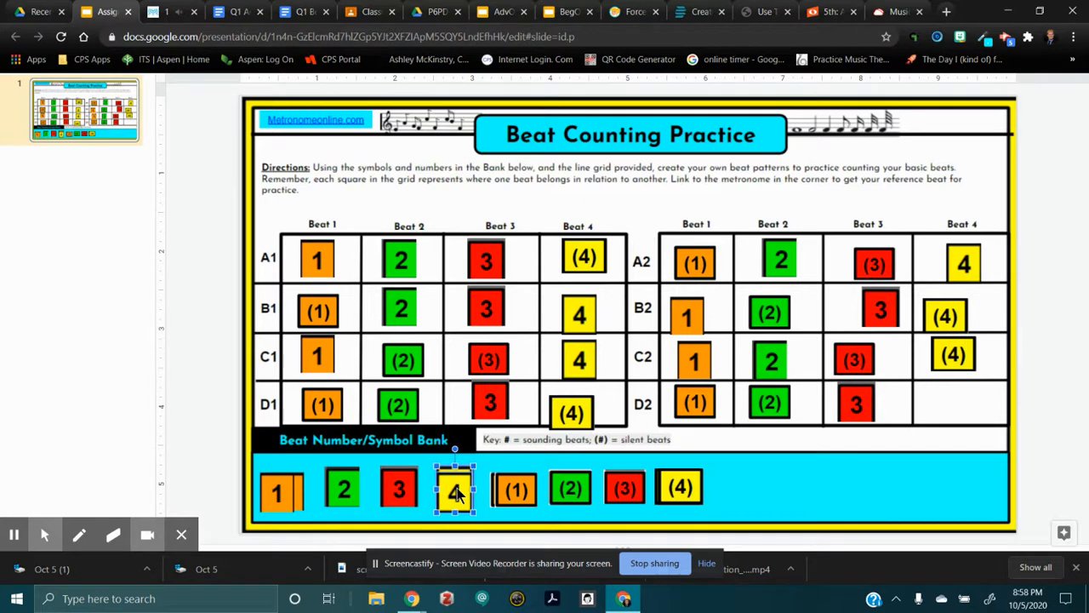
pyautogui.moveTo(458, 497); pyautogui.dragTo(961, 403)
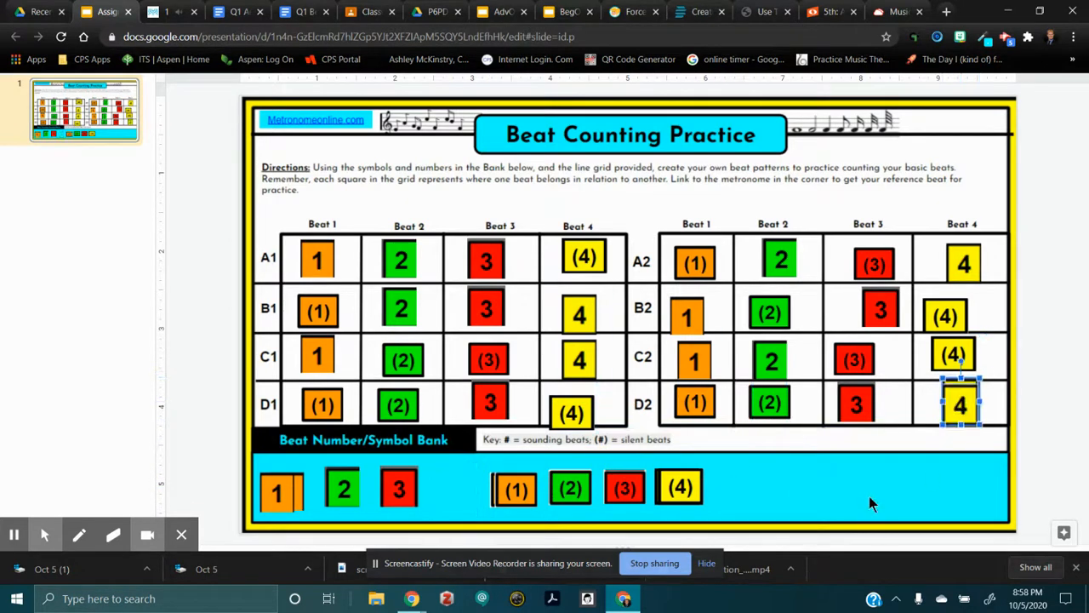
pyautogui.hotkey('ctrl', 'z')
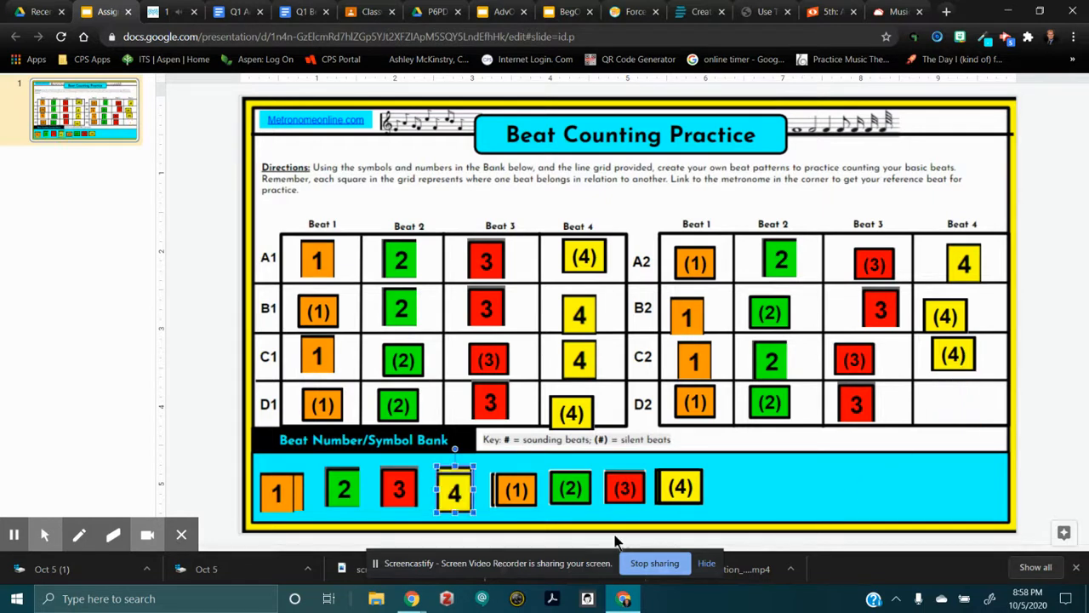
pyautogui.moveTo(466, 502); pyautogui.dragTo(954, 403)
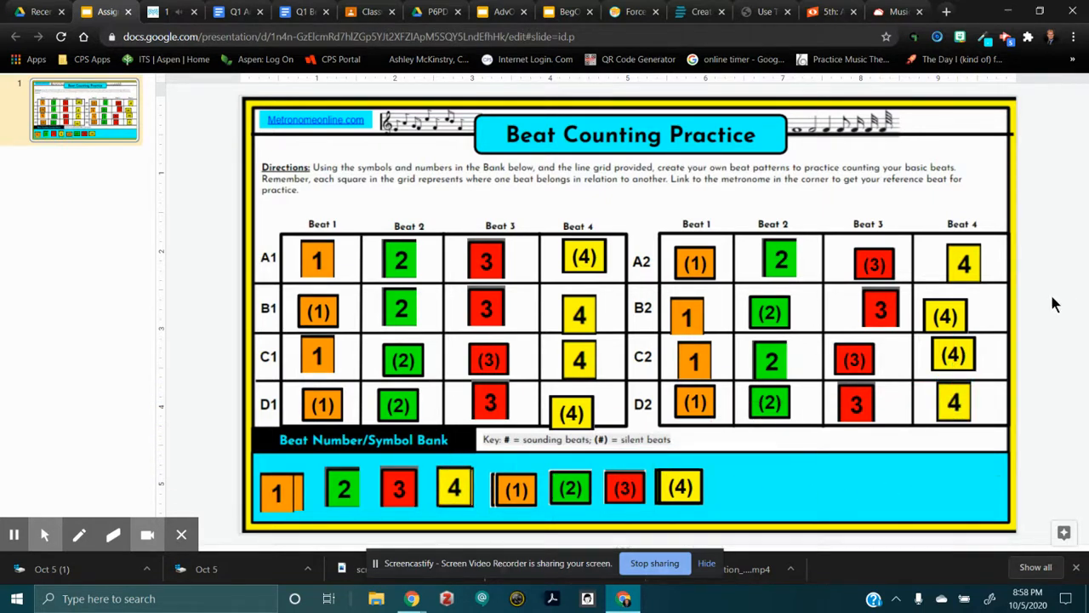
# Step: Neatly align the 1, 3 and (4) in row B2, the 1 in C2, the (4) in D1 and the (3) in A2
pyautogui.moveTo(965, 319); pyautogui.dragTo(979, 313)
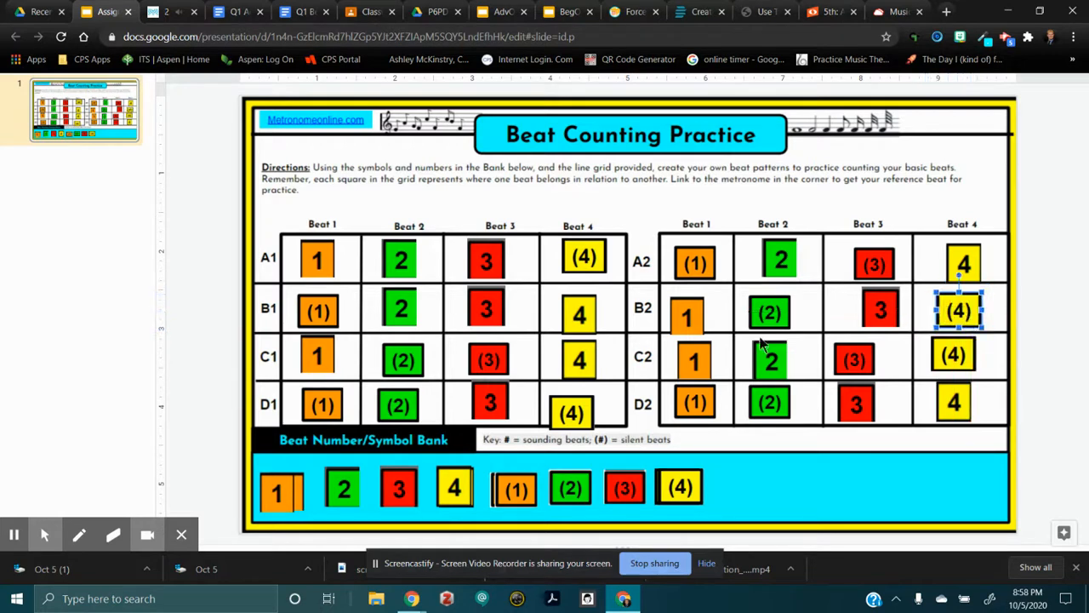
pyautogui.moveTo(686, 322); pyautogui.dragTo(693, 309)
pyautogui.click(698, 360)
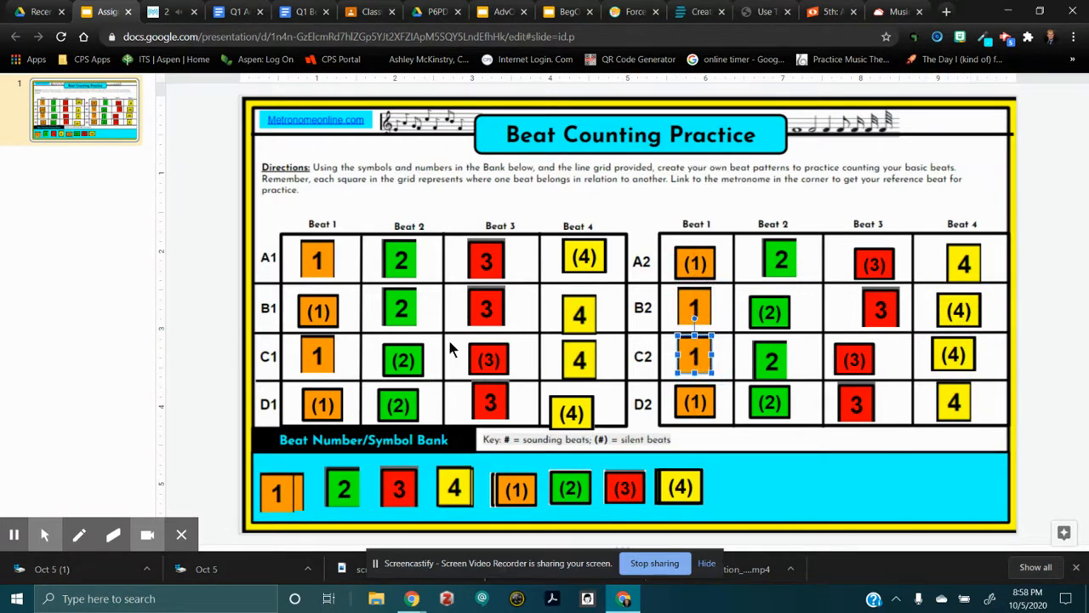
pyautogui.moveTo(572, 402); pyautogui.dragTo(574, 390)
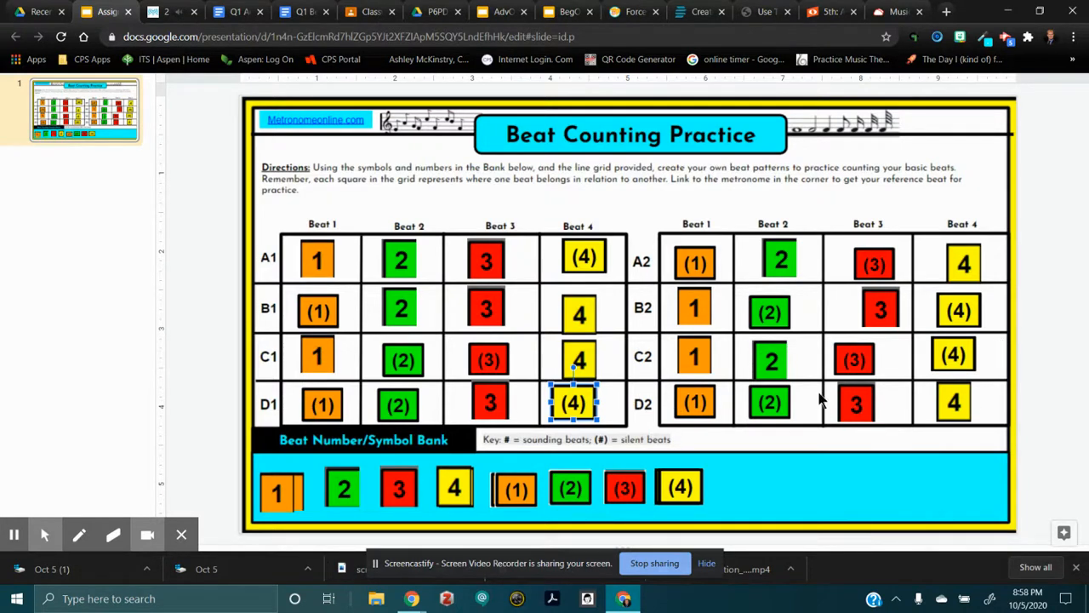
pyautogui.moveTo(880, 310); pyautogui.dragTo(862, 310)
pyautogui.moveTo(874, 263); pyautogui.dragTo(863, 260)
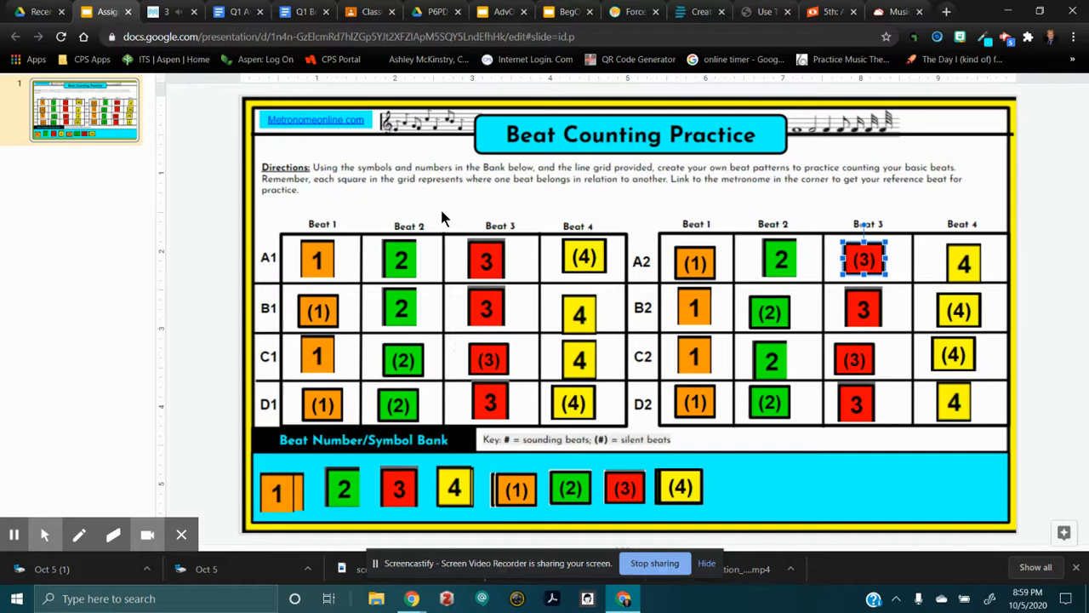
# Step: Stop the online metronome and return to the beat grid with no tile selected
pyautogui.click(181, 14)
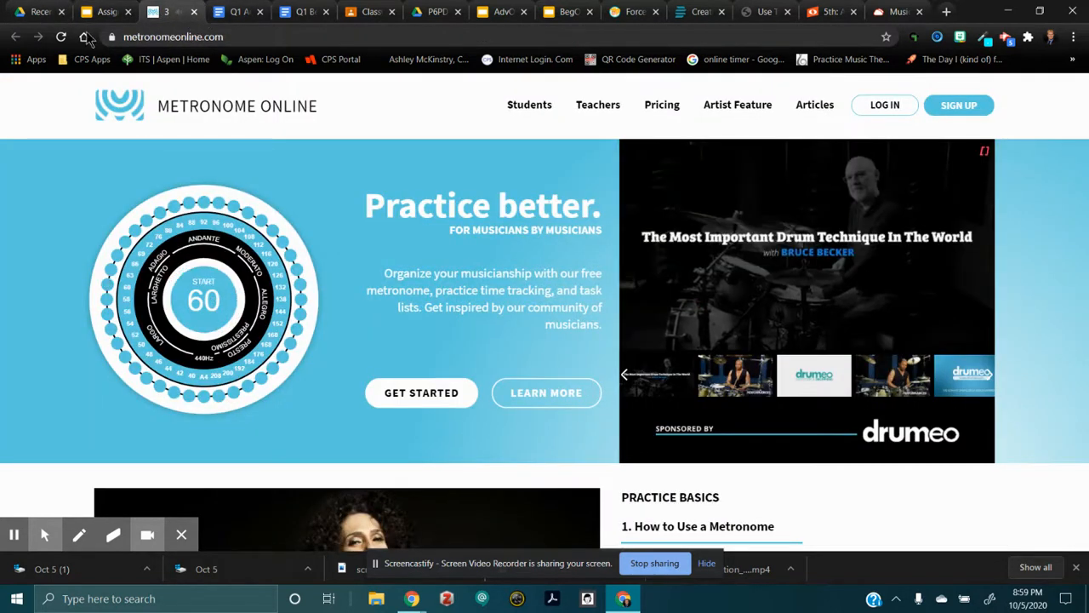
pyautogui.click(106, 12)
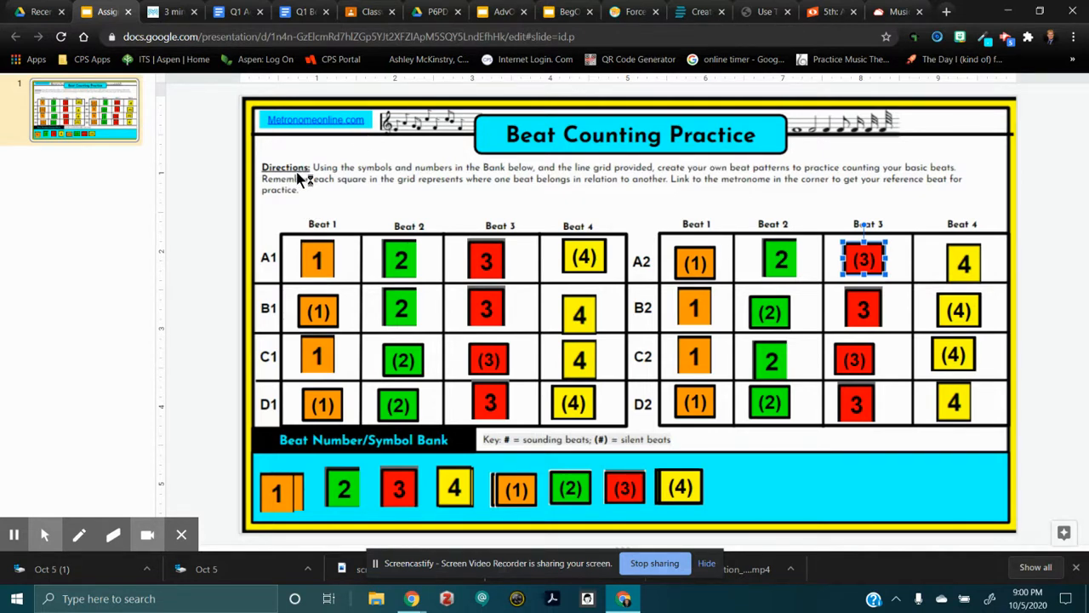
pyautogui.click(275, 226)
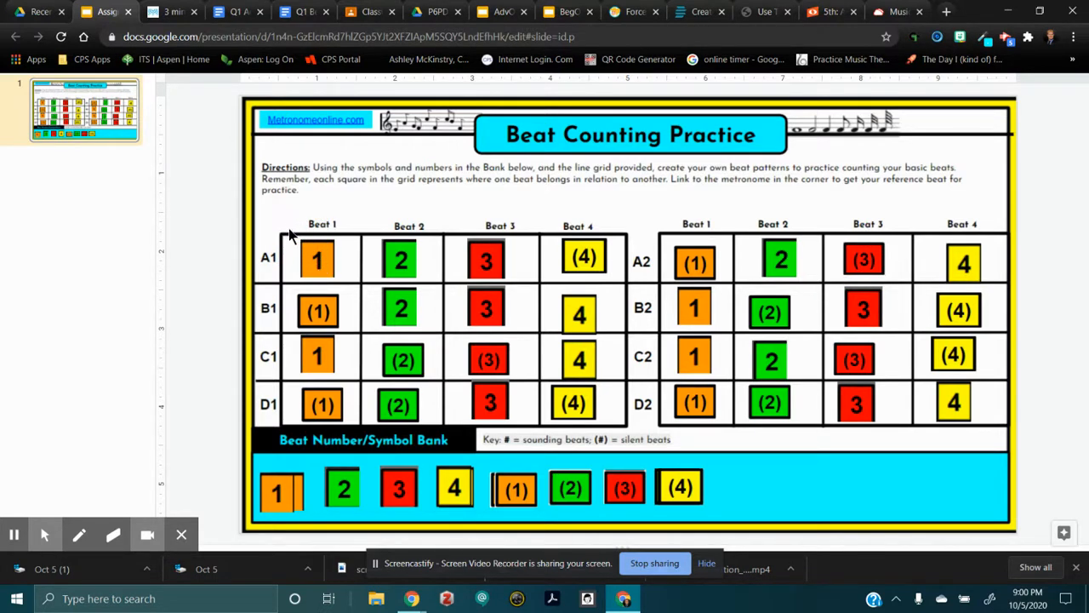
# Step: Swap the complete patterns of rows A1 and A2, and centre the 4 in row A1's Beat 4 cell
pyautogui.moveTo(274, 224); pyautogui.dragTo(626, 276)
pyautogui.moveTo(421, 253); pyautogui.dragTo(430, 223)
pyautogui.moveTo(300, 229); pyautogui.dragTo(975, 146)
pyautogui.moveTo(671, 220); pyautogui.dragTo(593, 264)
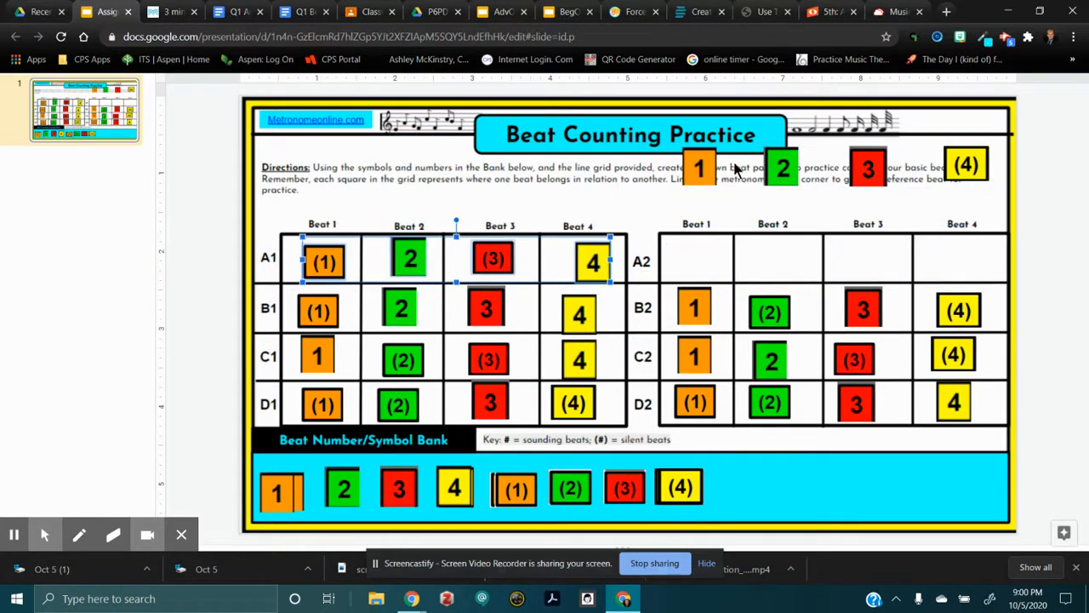
pyautogui.moveTo(650, 155); pyautogui.dragTo(962, 250)
pyautogui.click(935, 199)
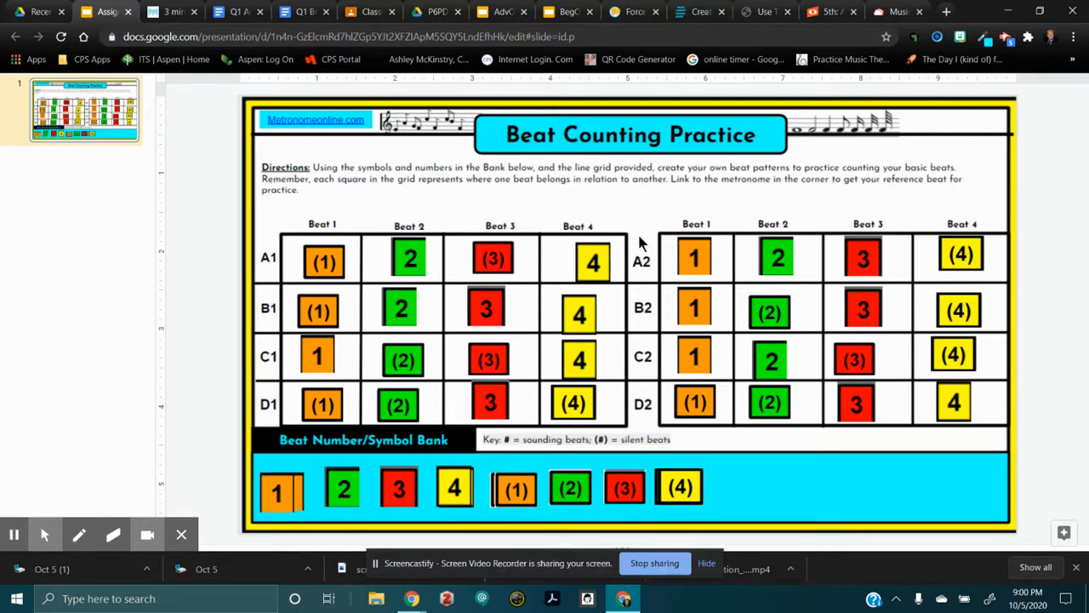
pyautogui.moveTo(600, 256); pyautogui.dragTo(584, 259)
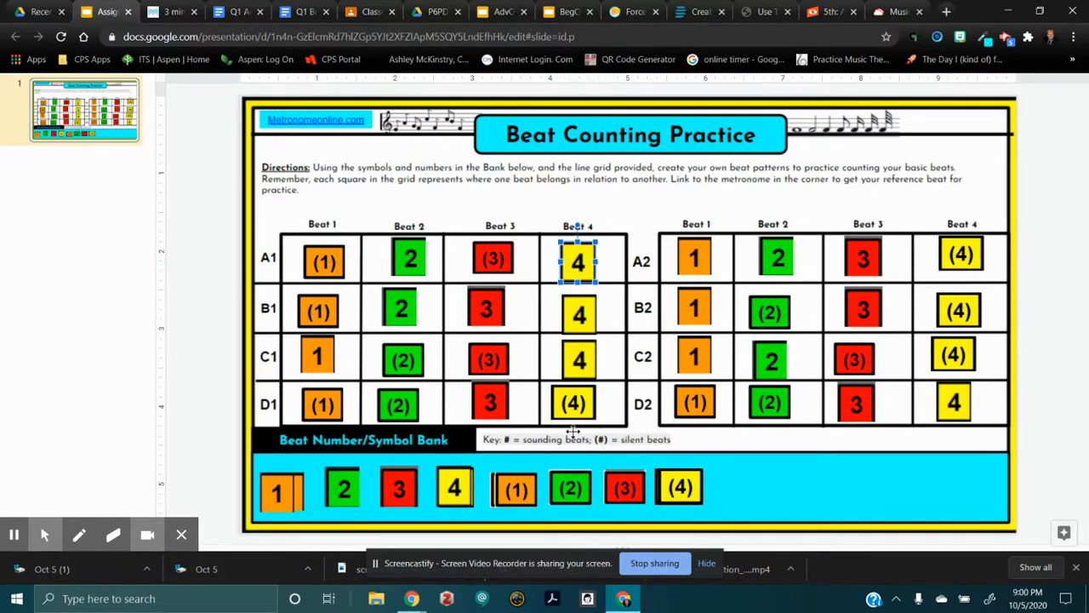
# Step: Swap the complete Beat 4 column of rows A1 to D1 with the Beat 4 column of rows A2 to D2
pyautogui.click(569, 192)
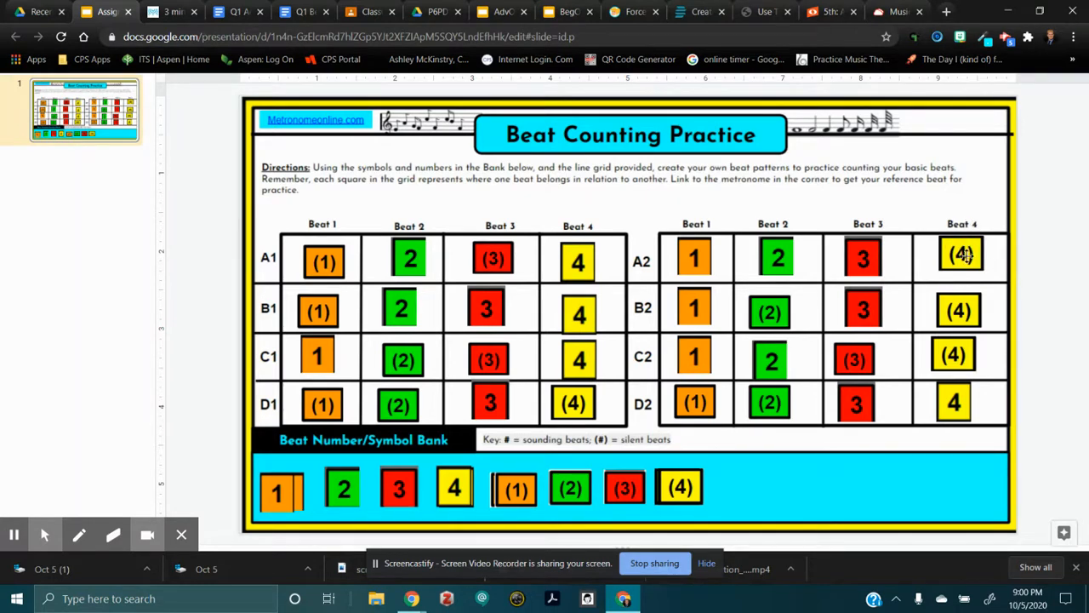
pyautogui.moveTo(558, 223); pyautogui.dragTo(606, 421)
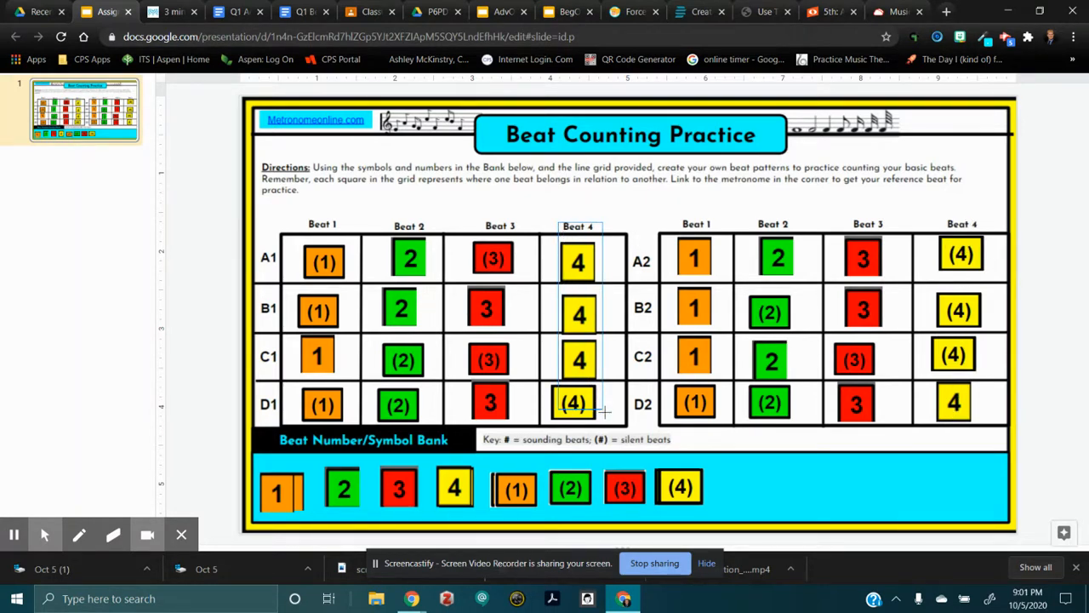
pyautogui.moveTo(593, 264); pyautogui.dragTo(847, 124)
pyautogui.moveTo(938, 225); pyautogui.dragTo(963, 456)
pyautogui.moveTo(958, 243); pyautogui.dragTo(577, 242)
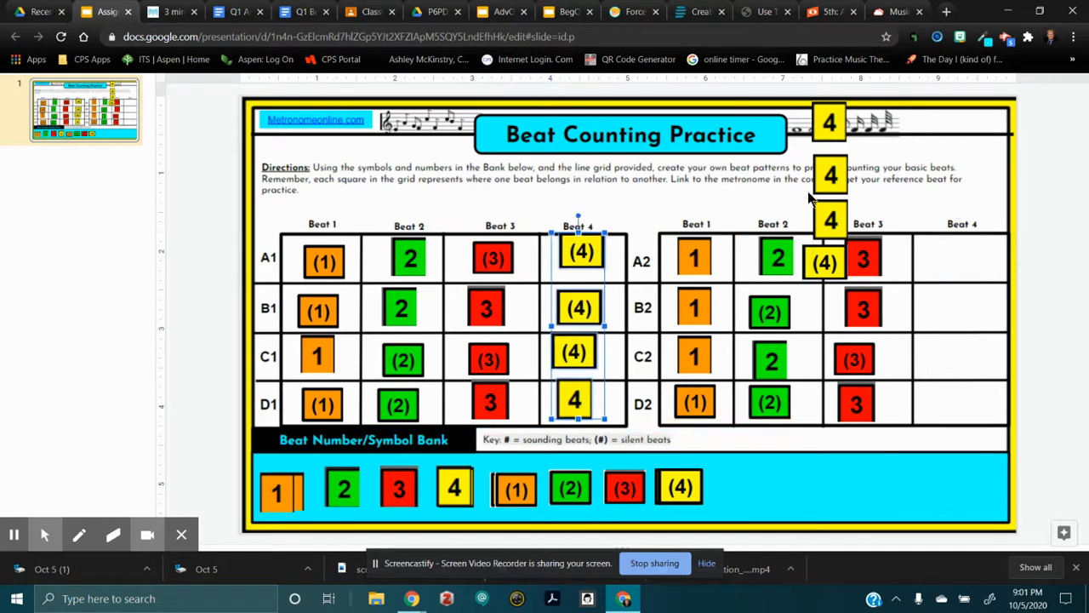
pyautogui.moveTo(803, 111); pyautogui.dragTo(825, 244)
pyautogui.moveTo(819, 169); pyautogui.dragTo(958, 314)
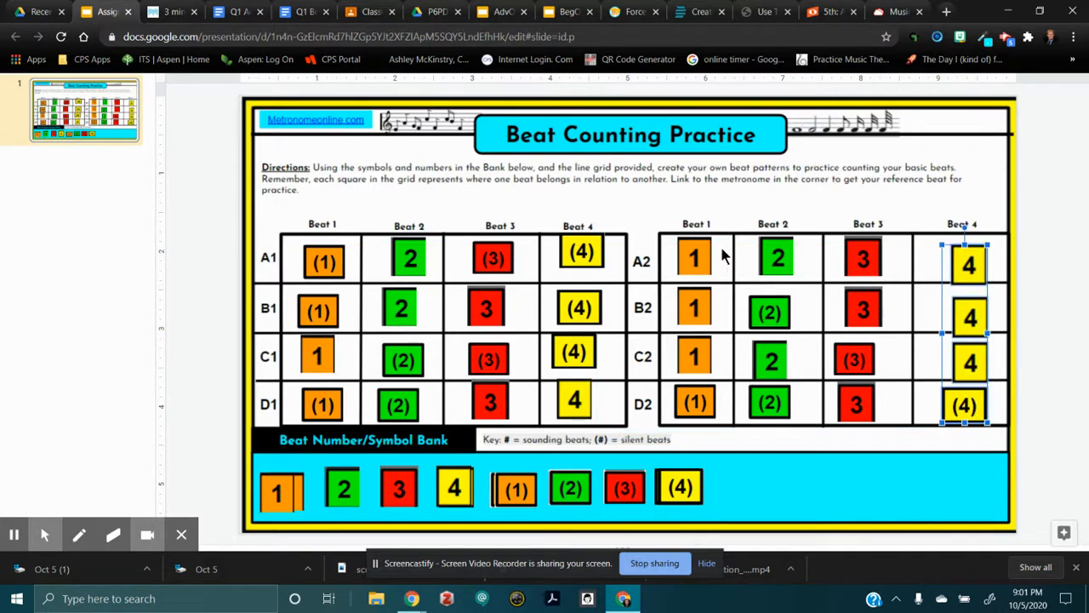
pyautogui.click(694, 188)
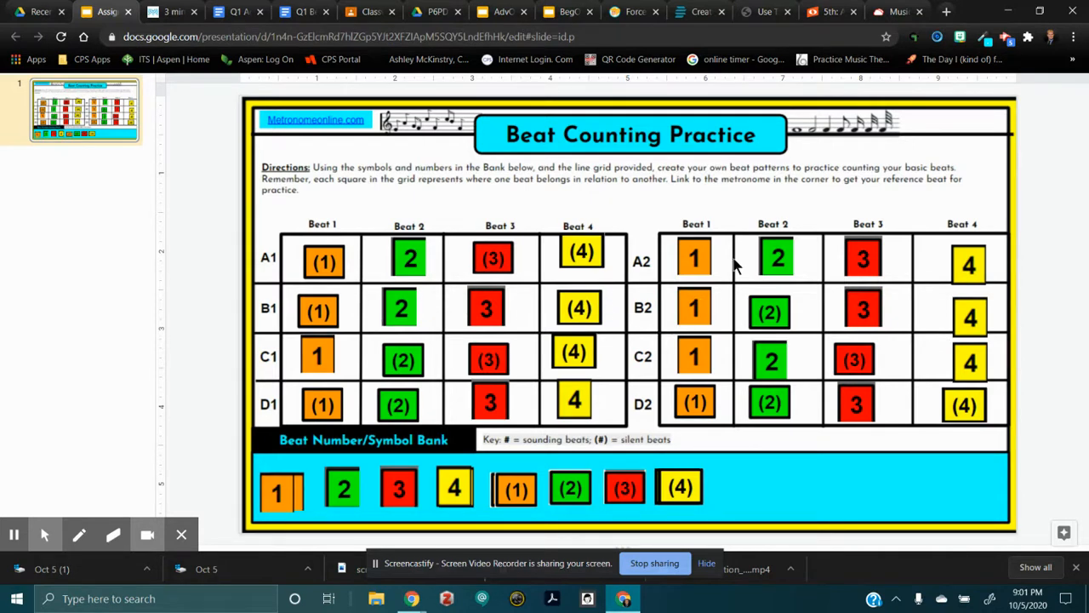
# Step: Move the Beat 4 tiles in rows A2 and B2 up slightly so each 4 is centred within its cell
pyautogui.click(970, 308)
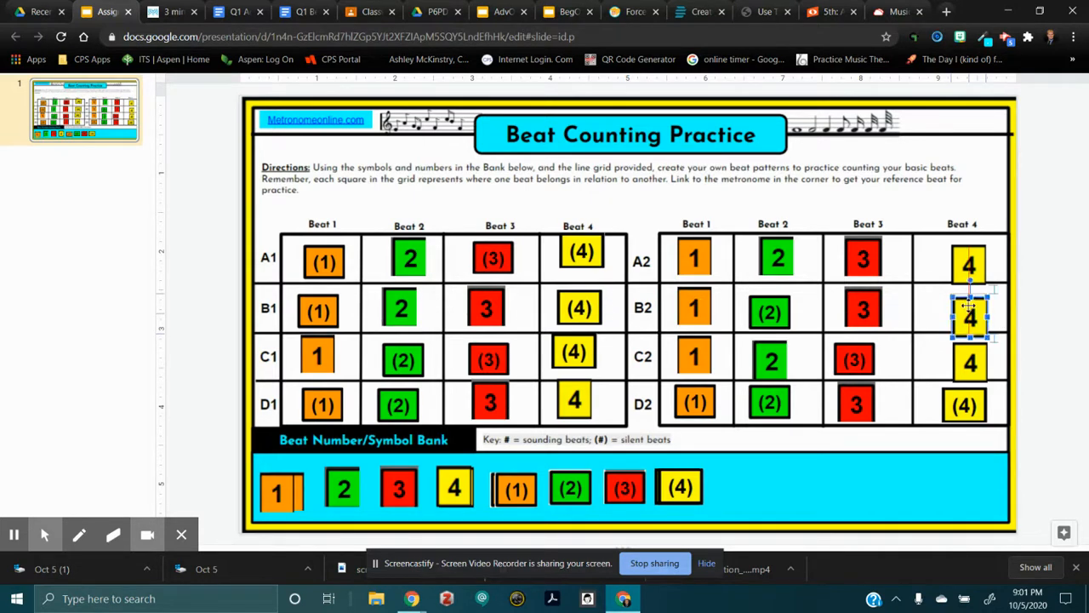
pyautogui.moveTo(969, 309); pyautogui.dragTo(970, 261)
pyautogui.click(969, 310)
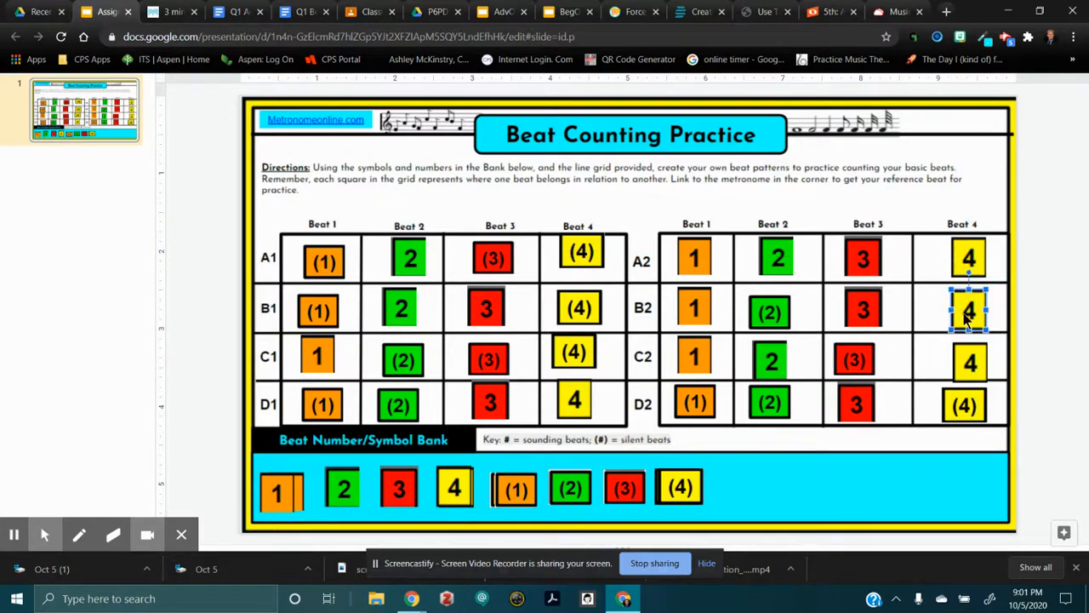